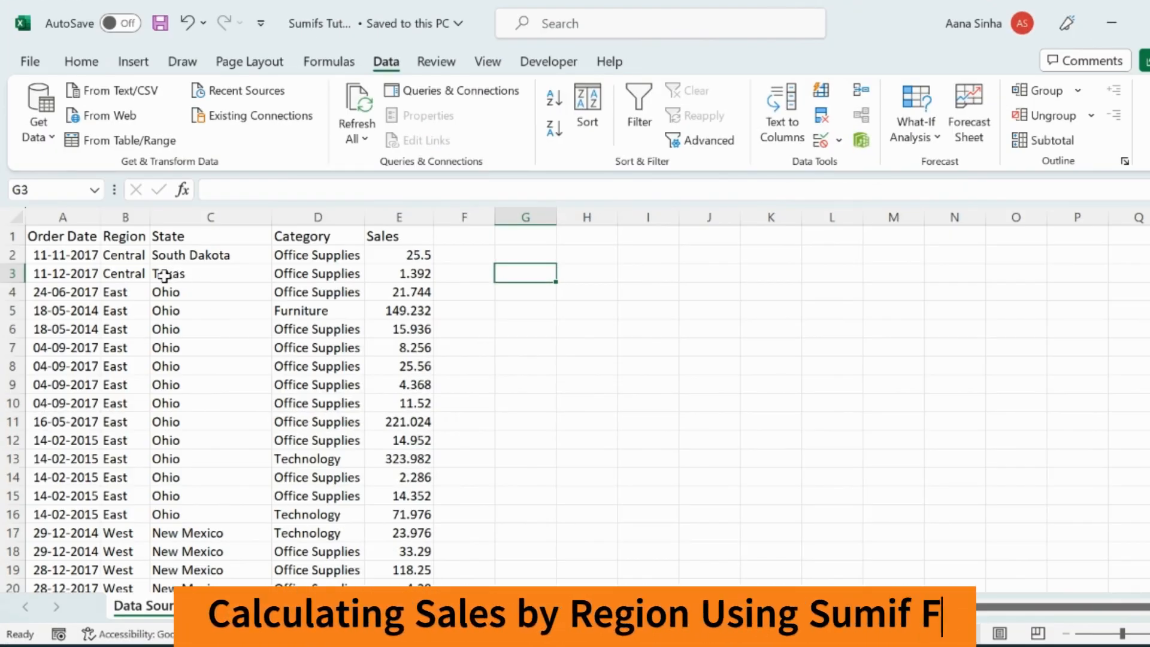
- Copy the Region column from the Data Source sheet into column A of the Sales By Region sheet
left_click(129, 215)
key("ctrl+c")
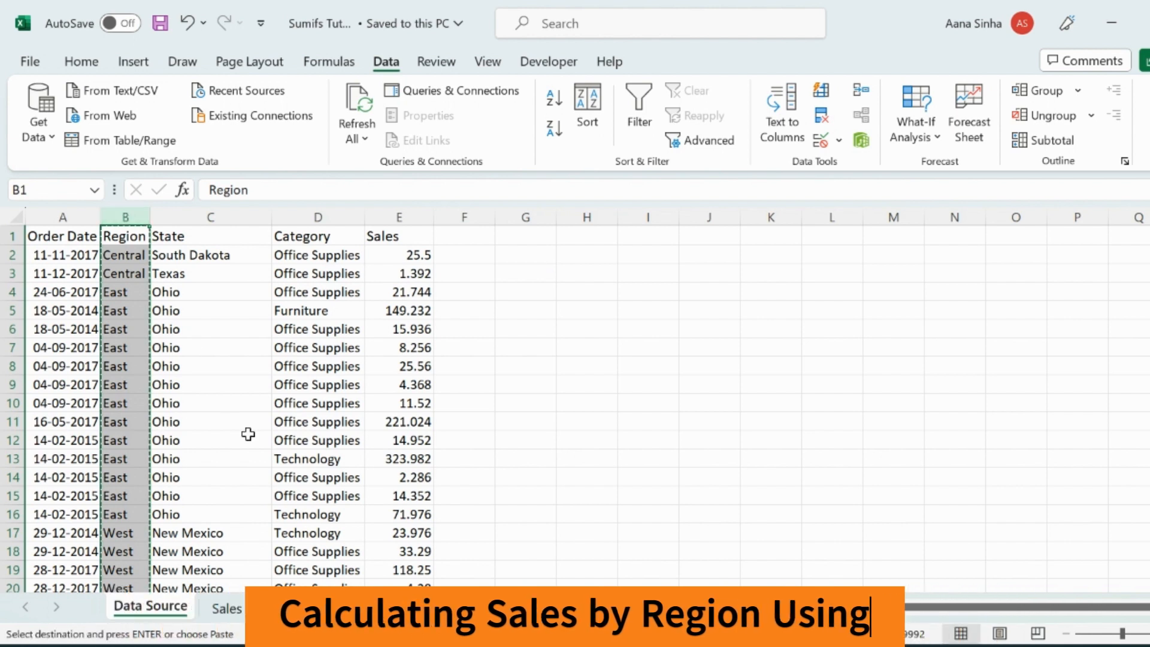
key("ctrl+Page_Down")
key("ctrl+v")
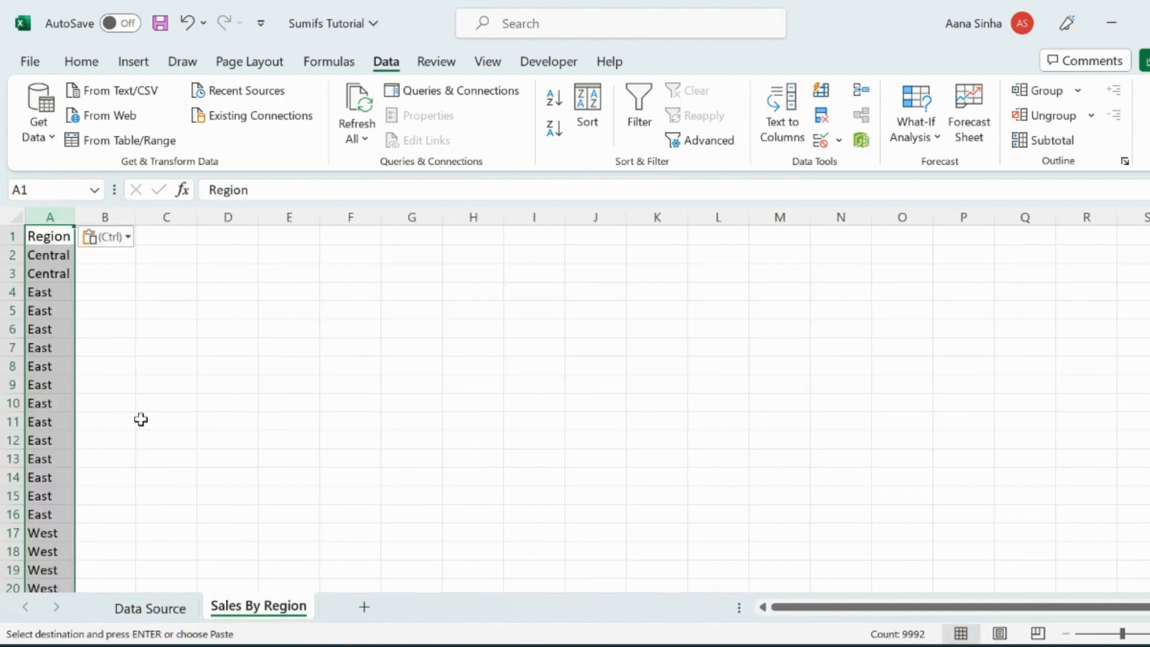
- Remove the duplicate values from the Region column, treating the first row as a header
key("alt+a")
key("m")
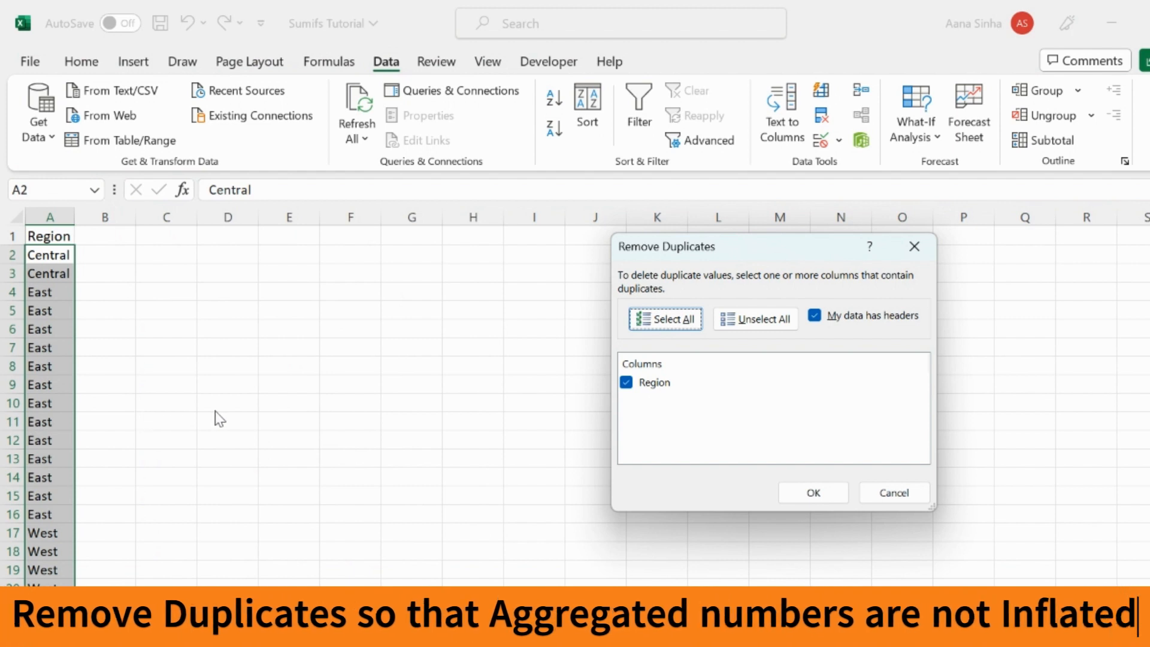
left_click(817, 495)
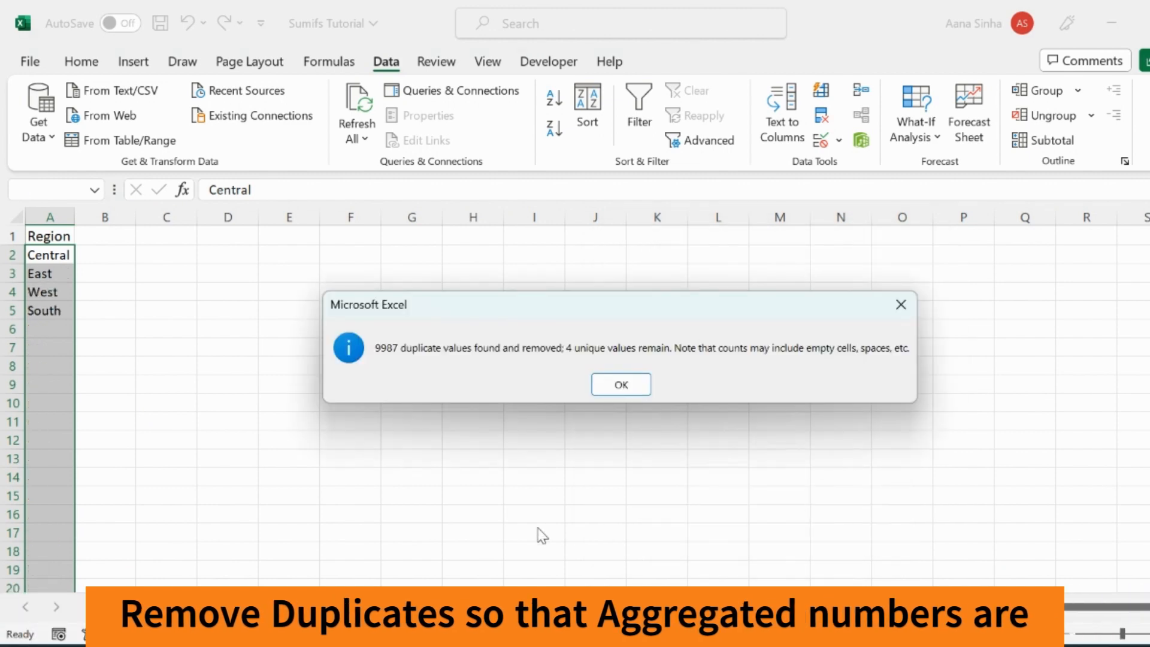
left_click(623, 386)
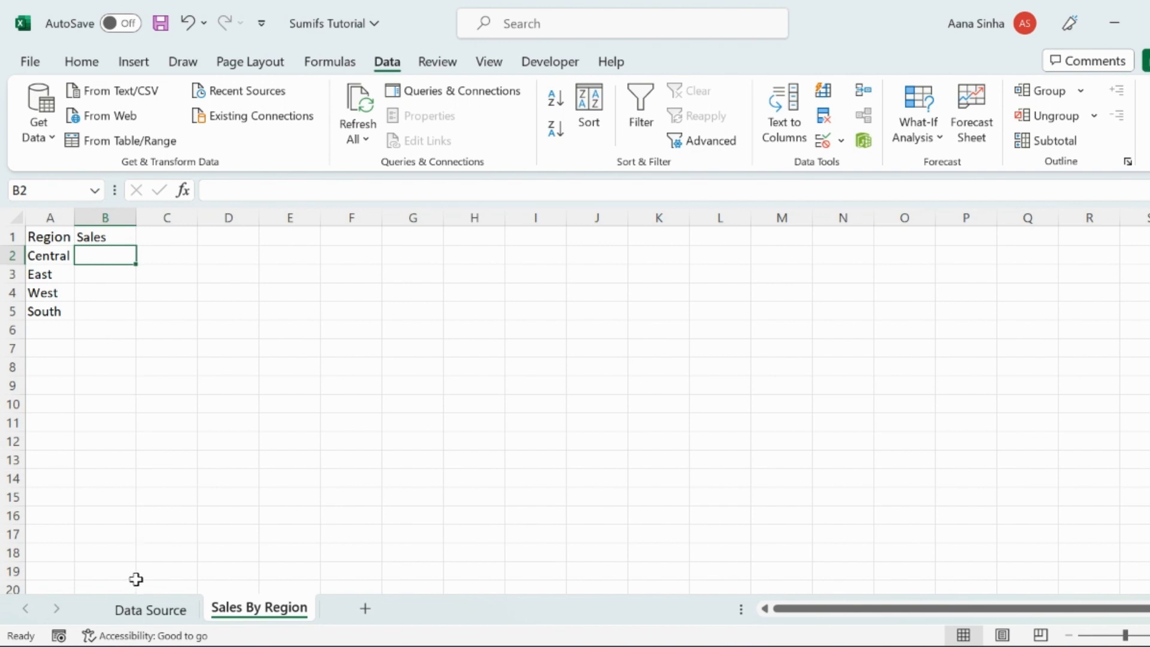
- Check the Sales column in the Data Source sheet, and insert the SUMIF function in cell B2 of the Sales By Region sheet
left_click(139, 610)
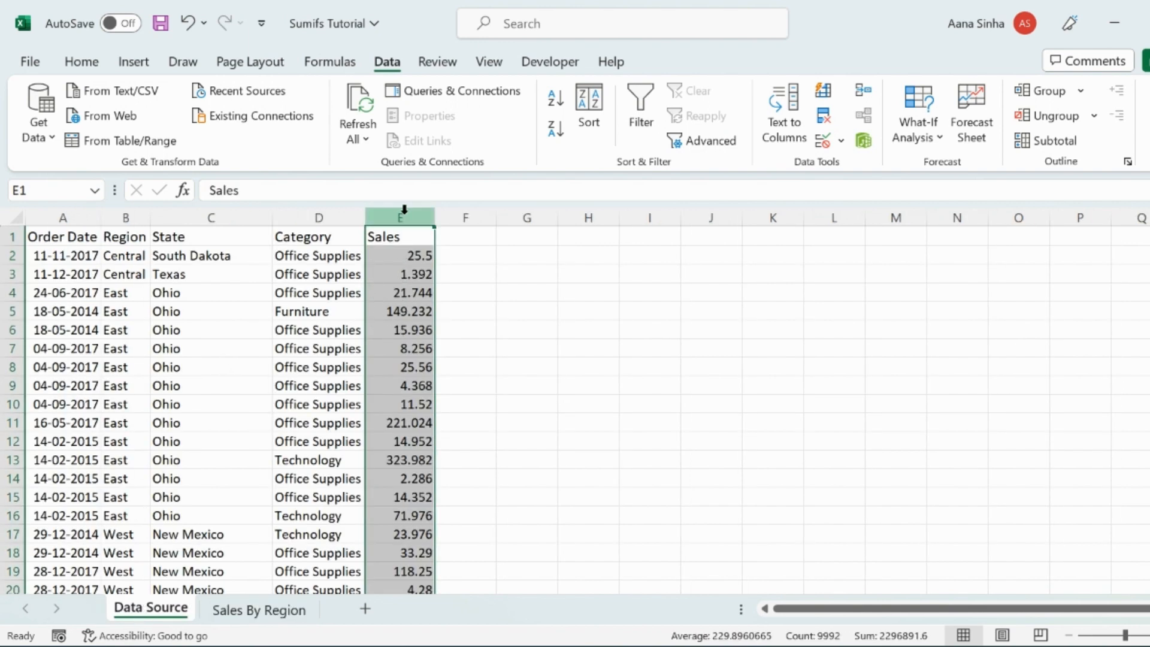
left_click(242, 610)
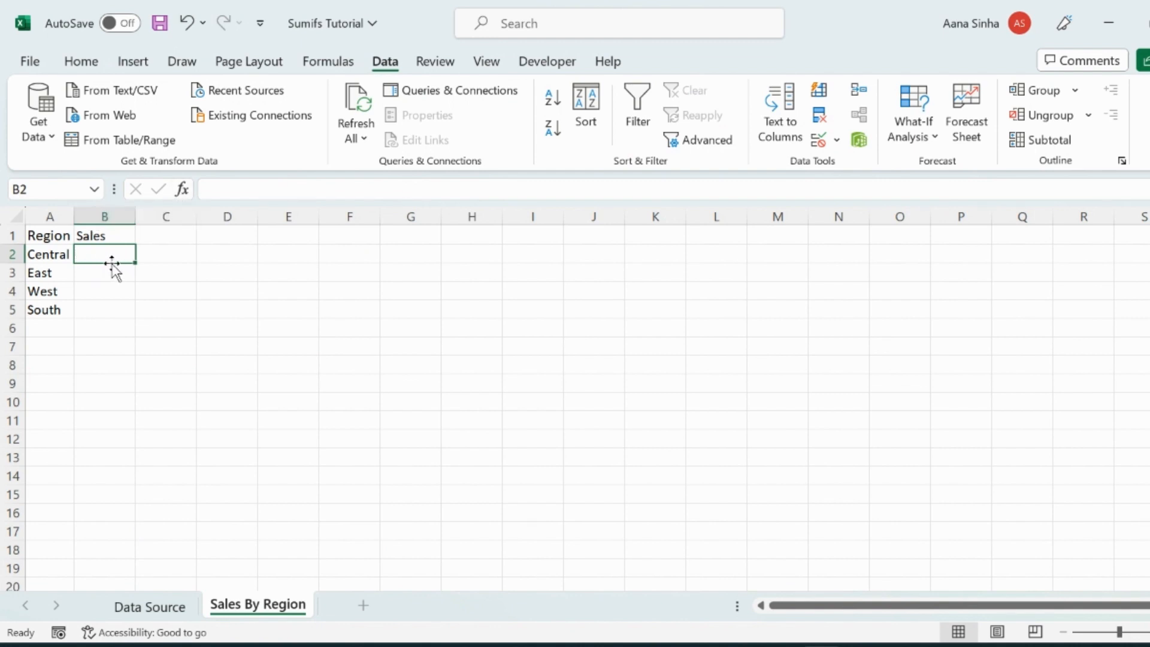
left_click(182, 190)
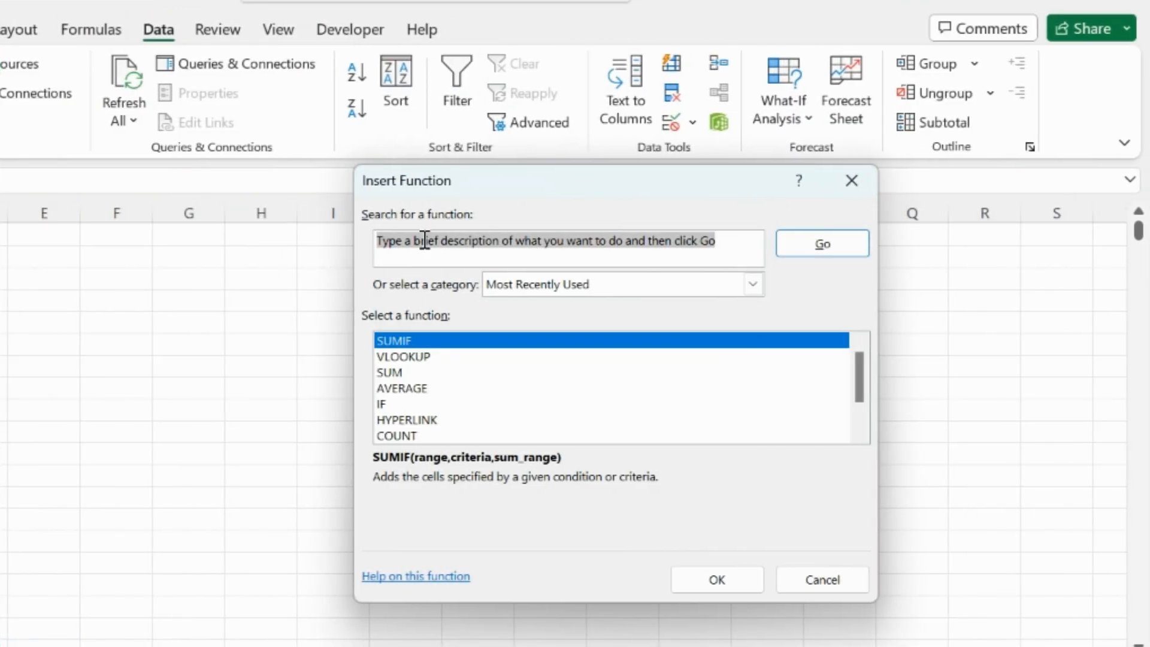
type("sumif")
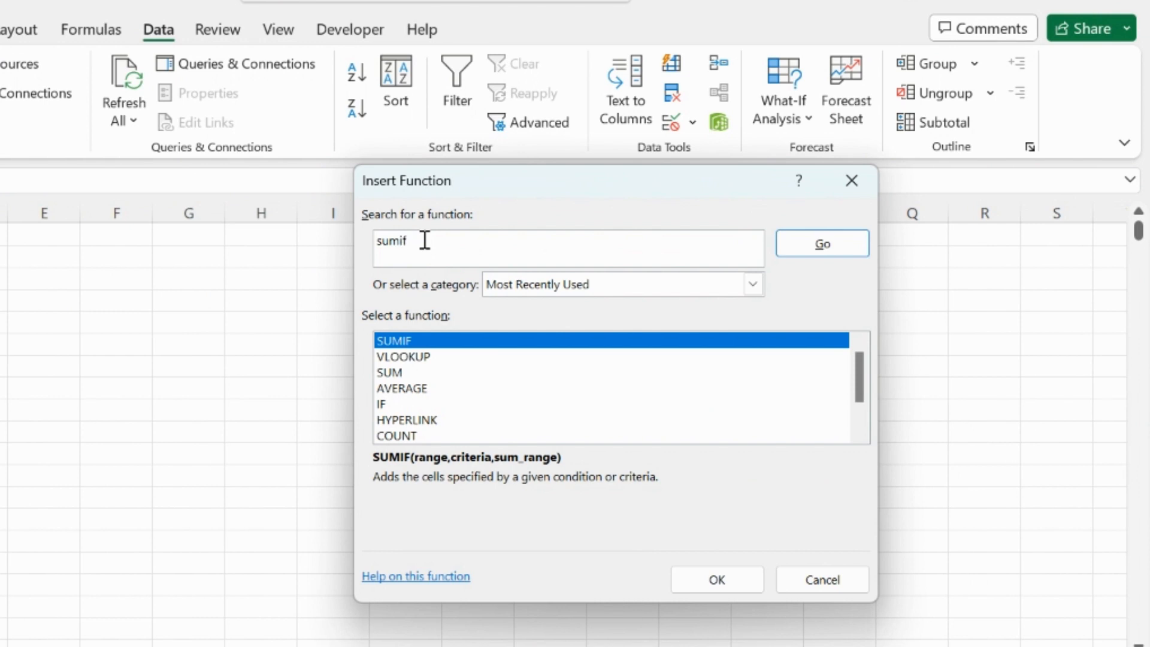
left_click(815, 242)
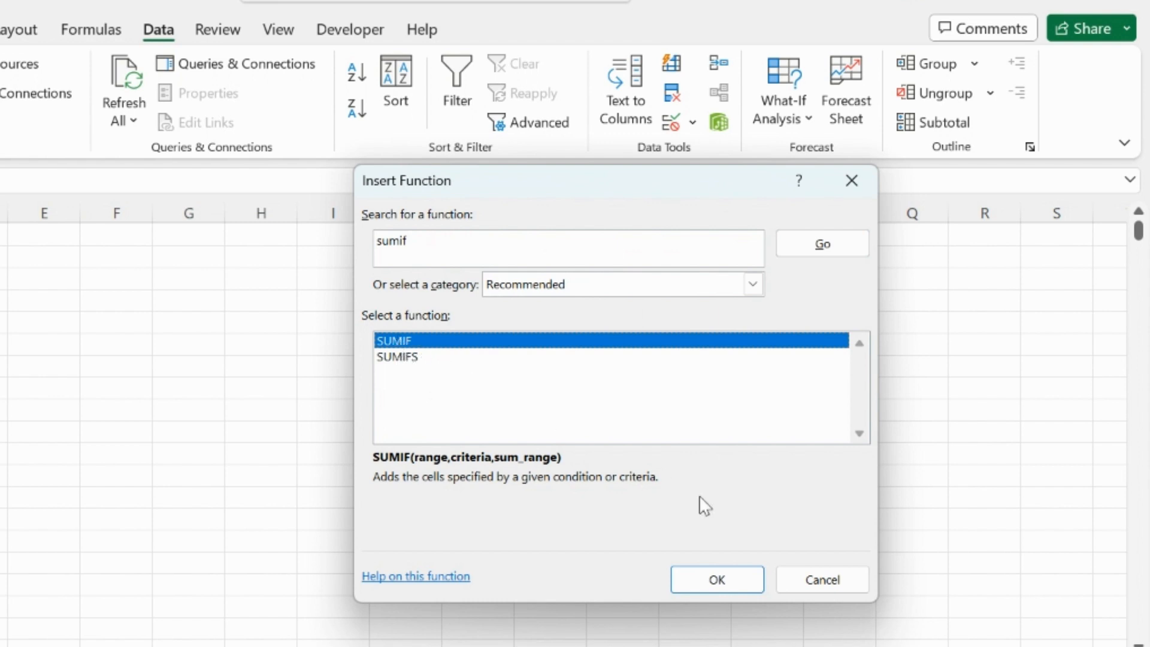
left_click(739, 585)
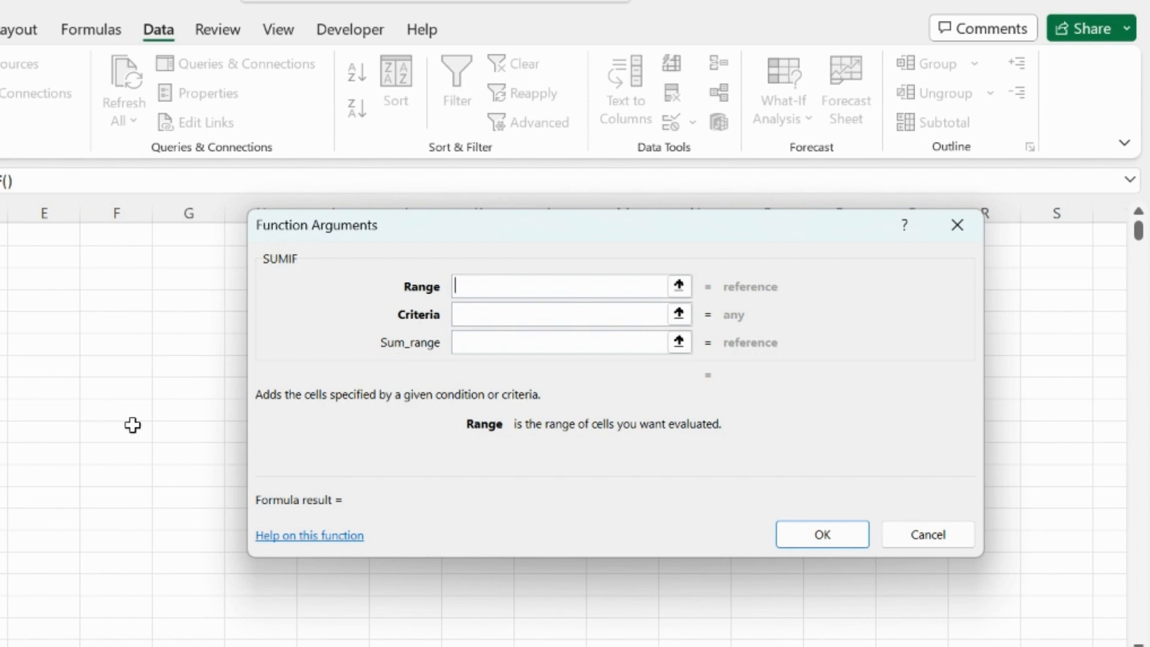
- Set the SUMIF Range argument to columns B through E of the Data Source sheet as the absolute reference $B:$E
left_click(679, 286)
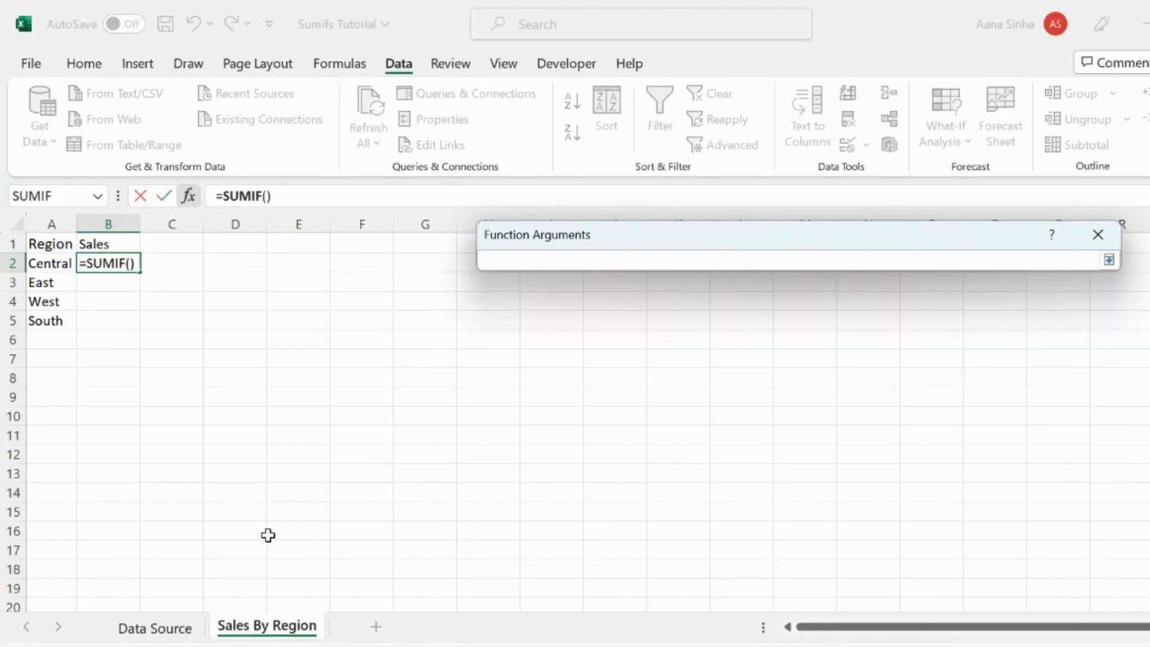
left_click(160, 626)
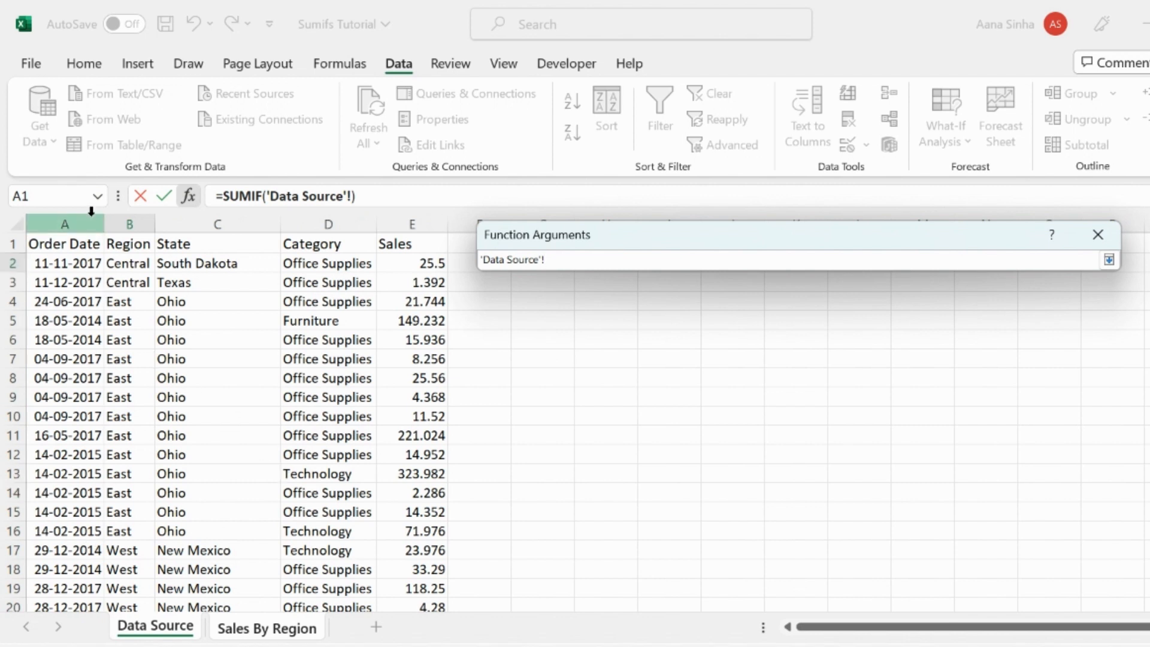
left_click(131, 224)
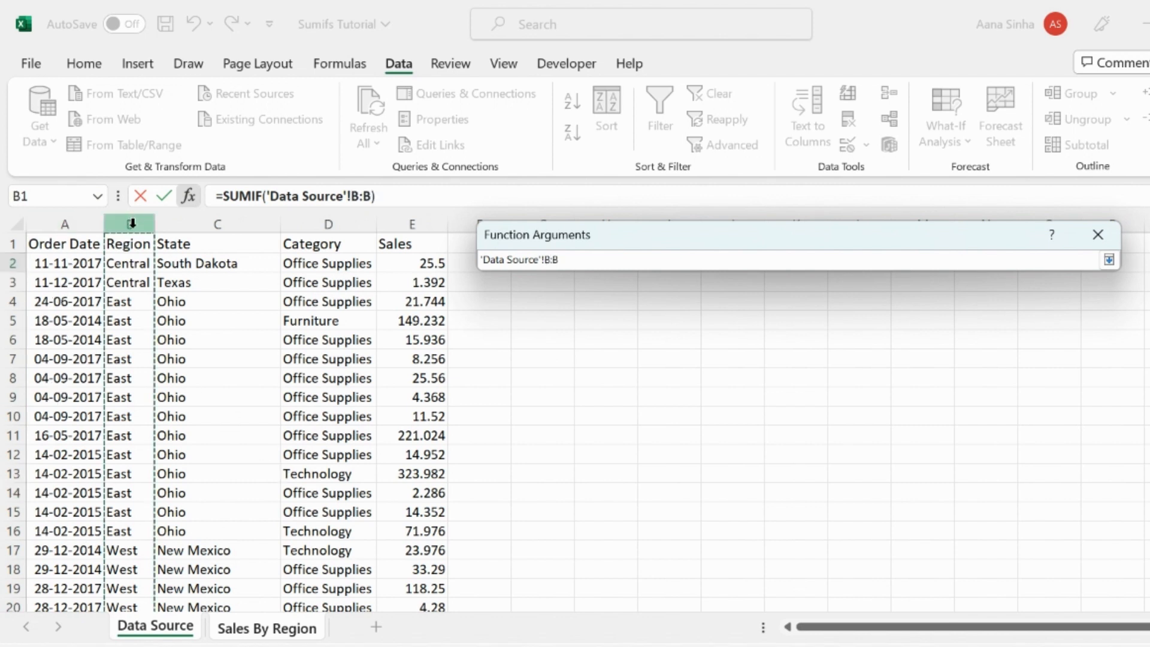
key("shift+Right")
key("shift+Right")
key("shift+Right")
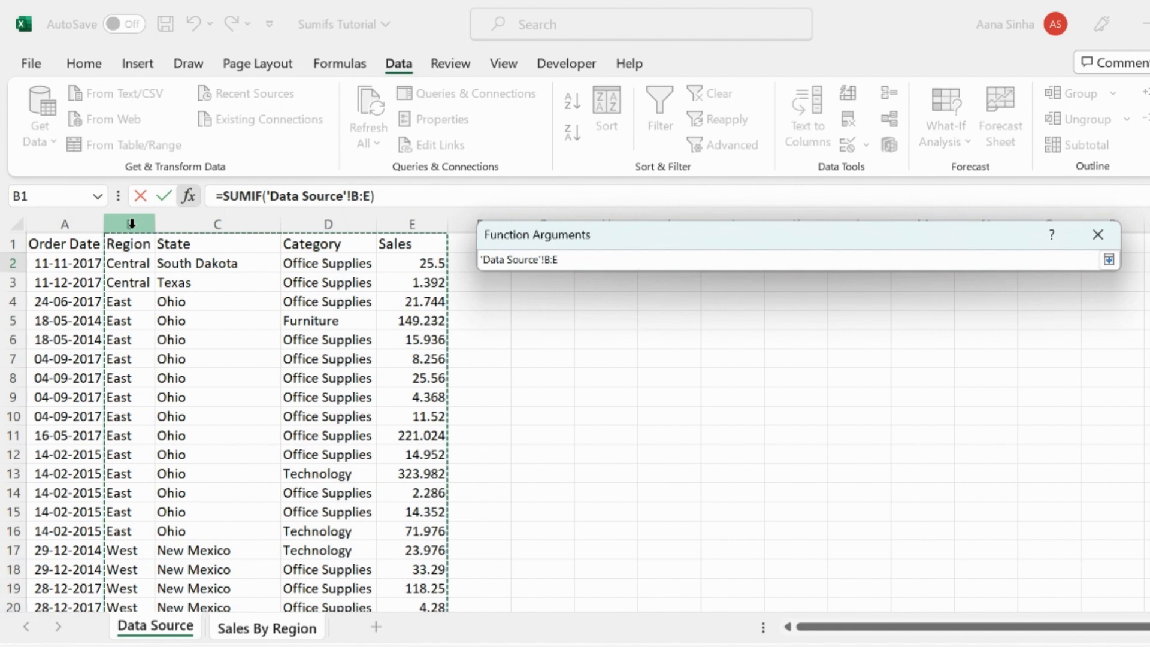
key("F4")
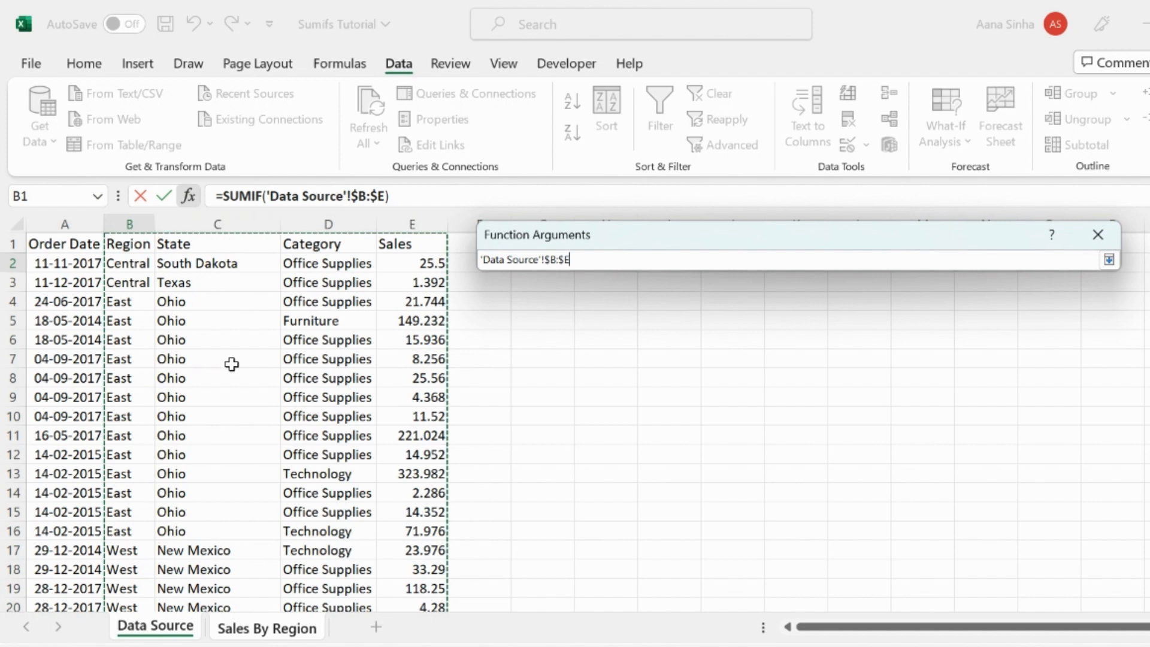
left_click(1110, 259)
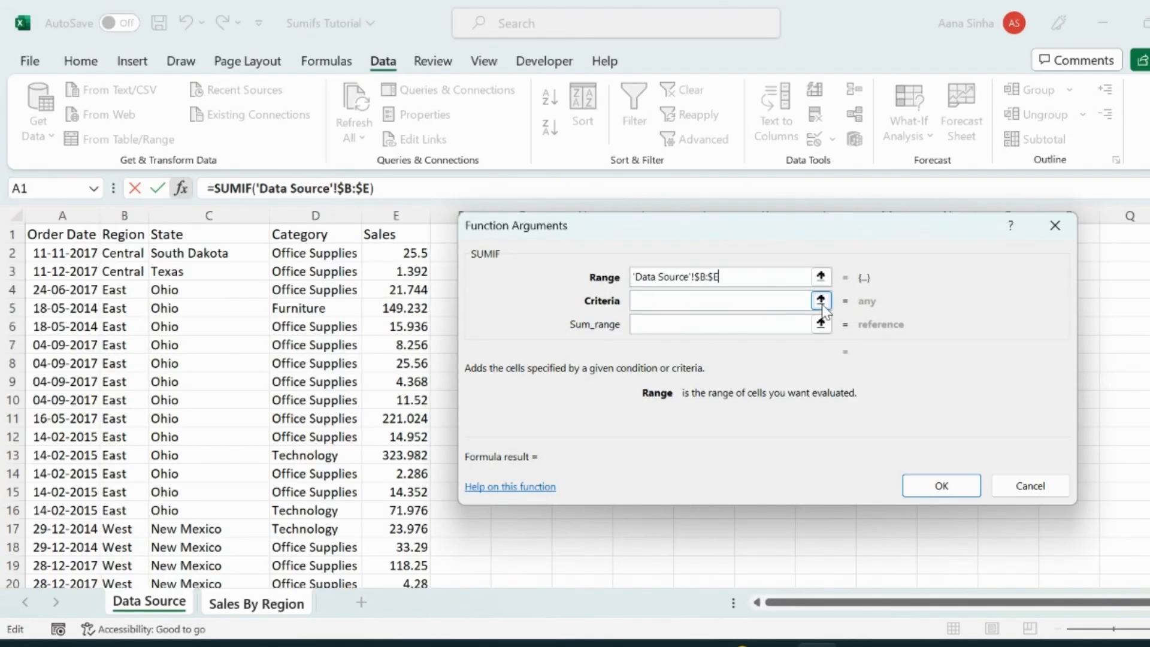
- Set the SUMIF Criteria argument to the Central region cell with its column locked, as $A2
left_click(823, 350)
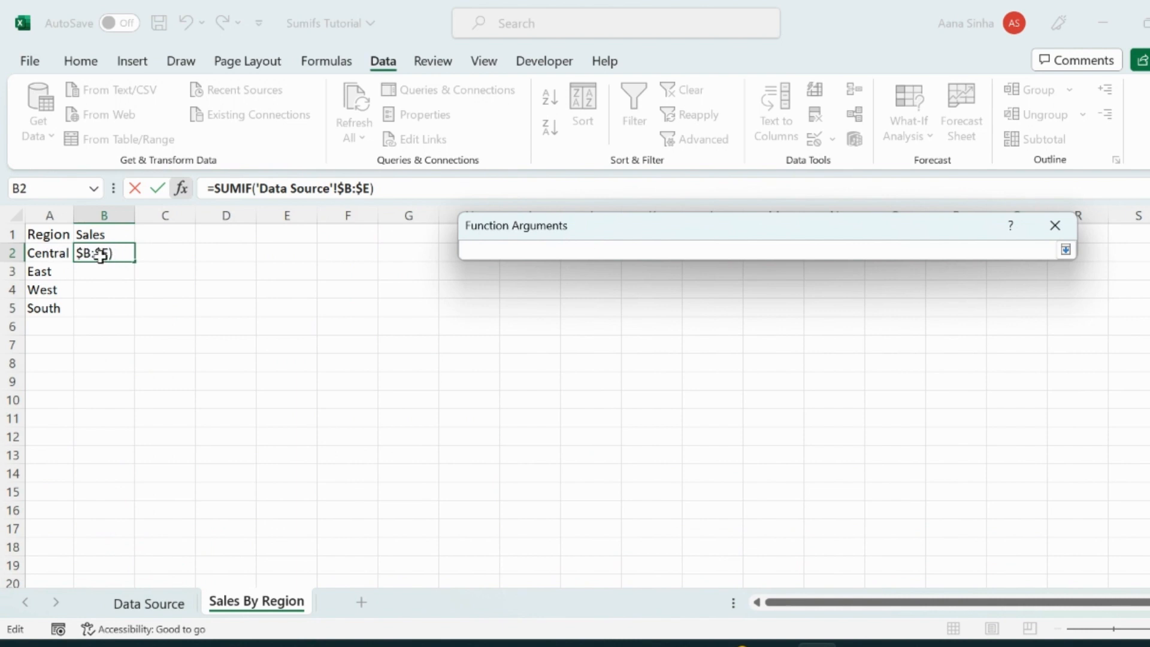
left_click(51, 251)
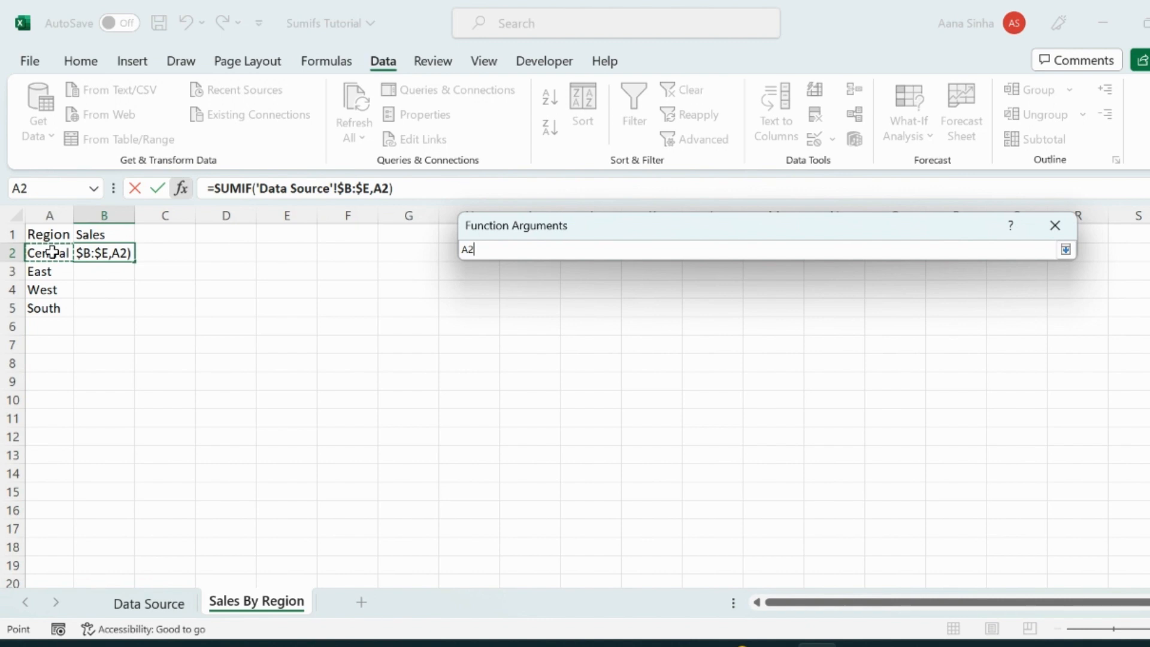
key("F4")
key("F4")
key("F4")
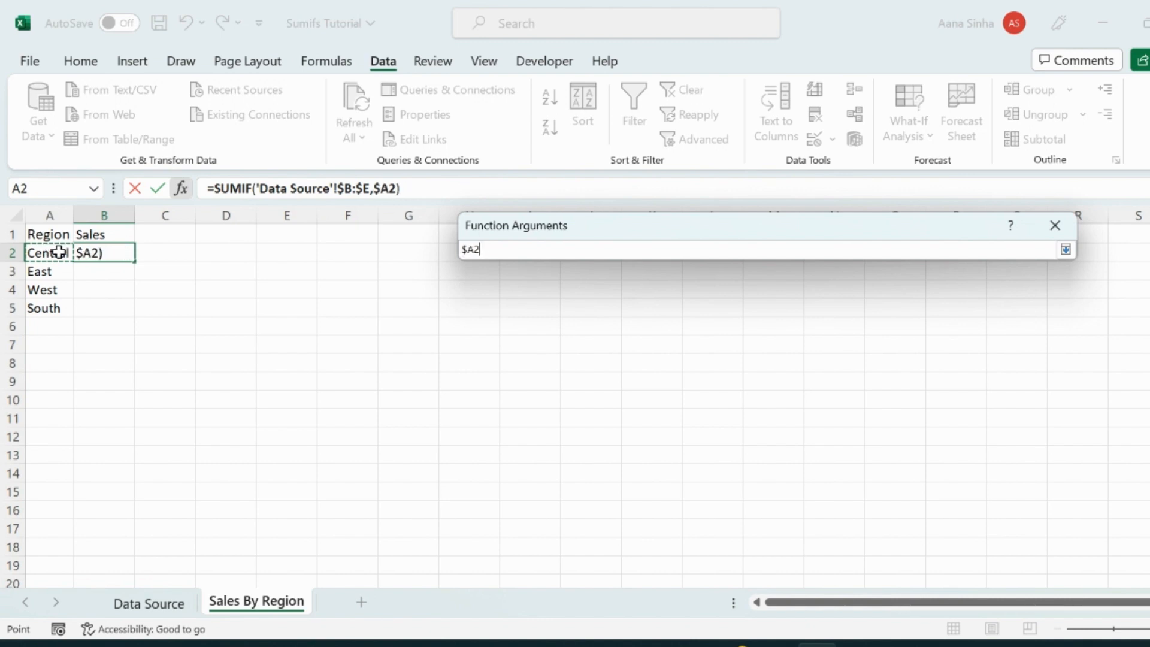
left_click(1066, 250)
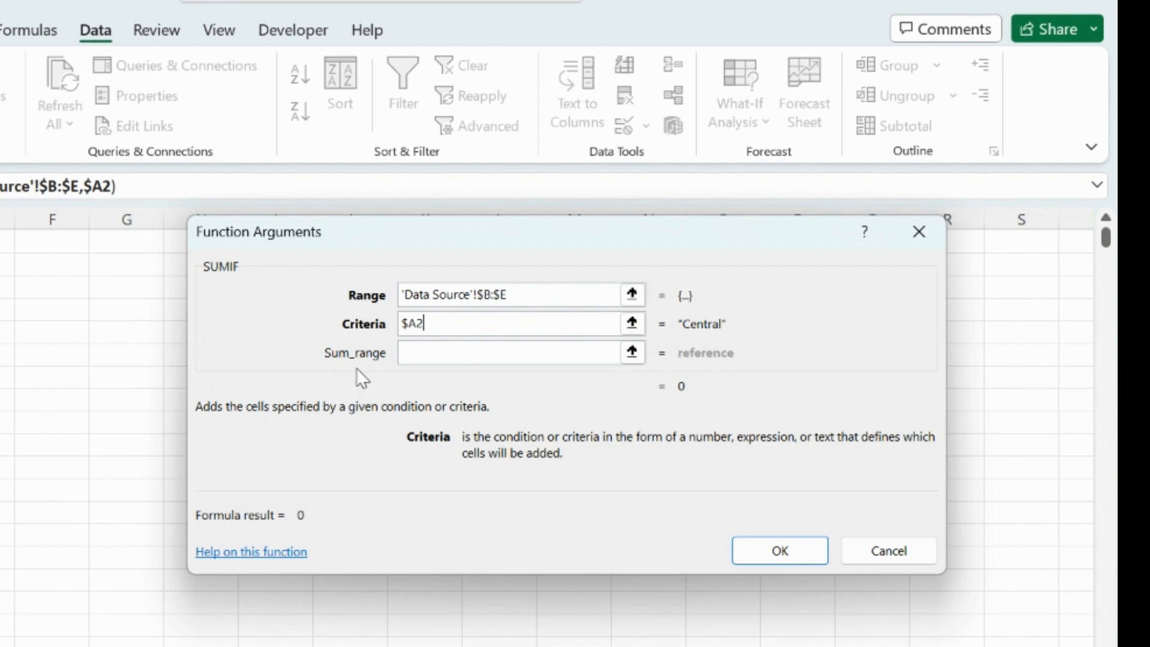
- Set the Sum_range argument to the Data Source Sales column as $E:$E and complete the SUMIF formula
left_click(631, 354)
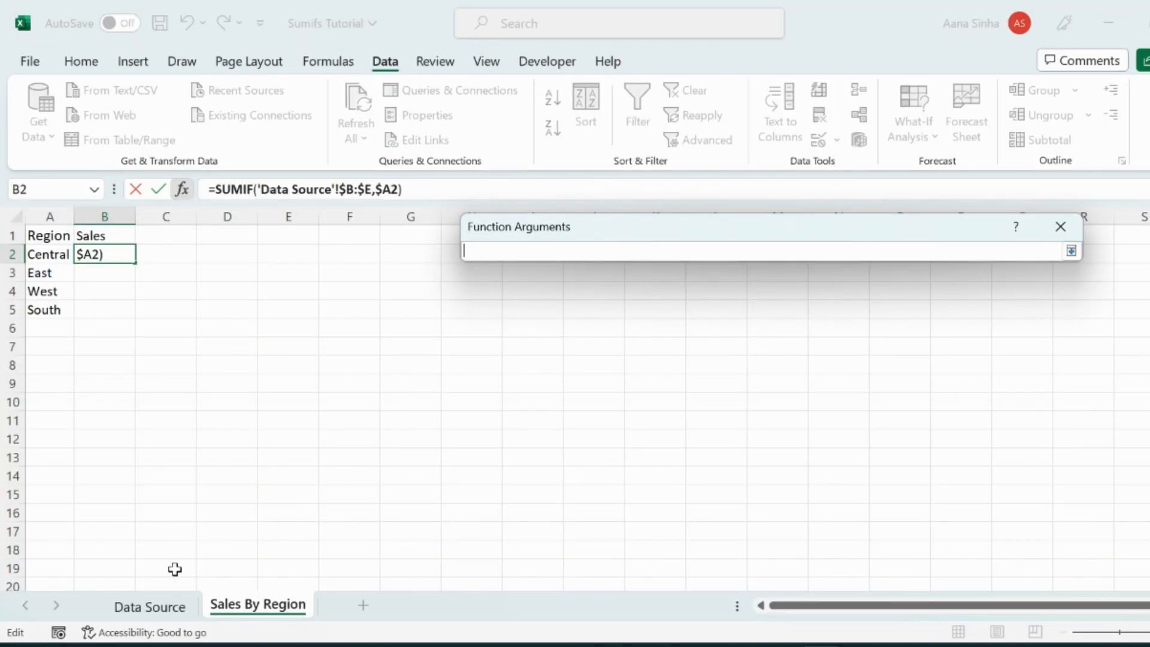
left_click(169, 612)
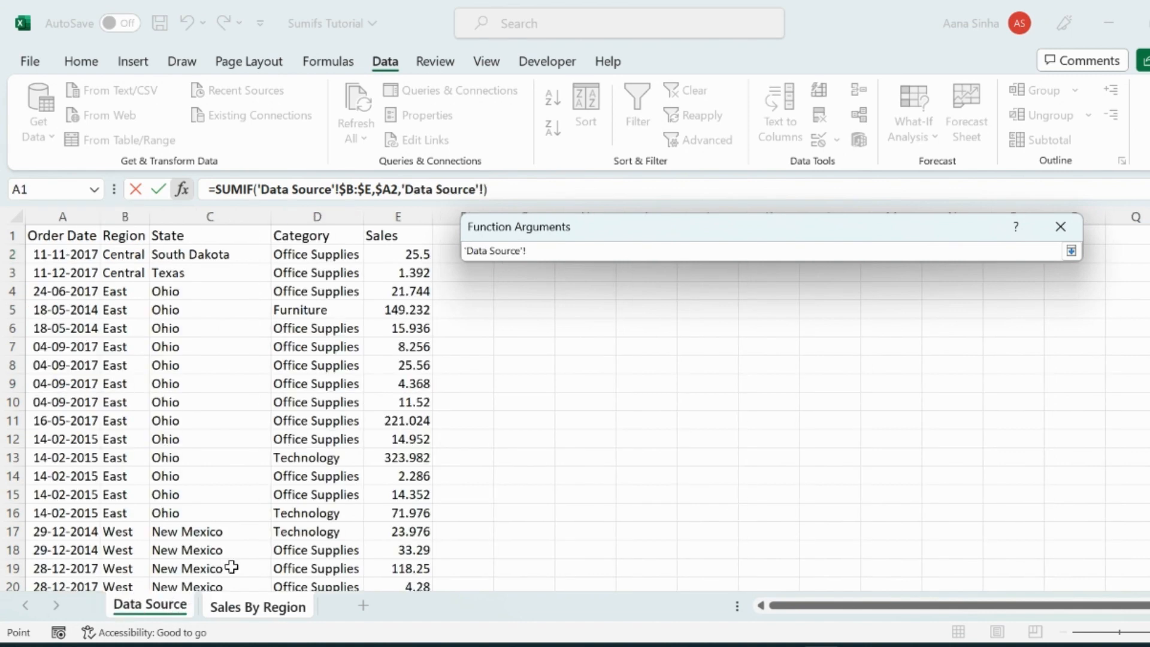
left_click(408, 214)
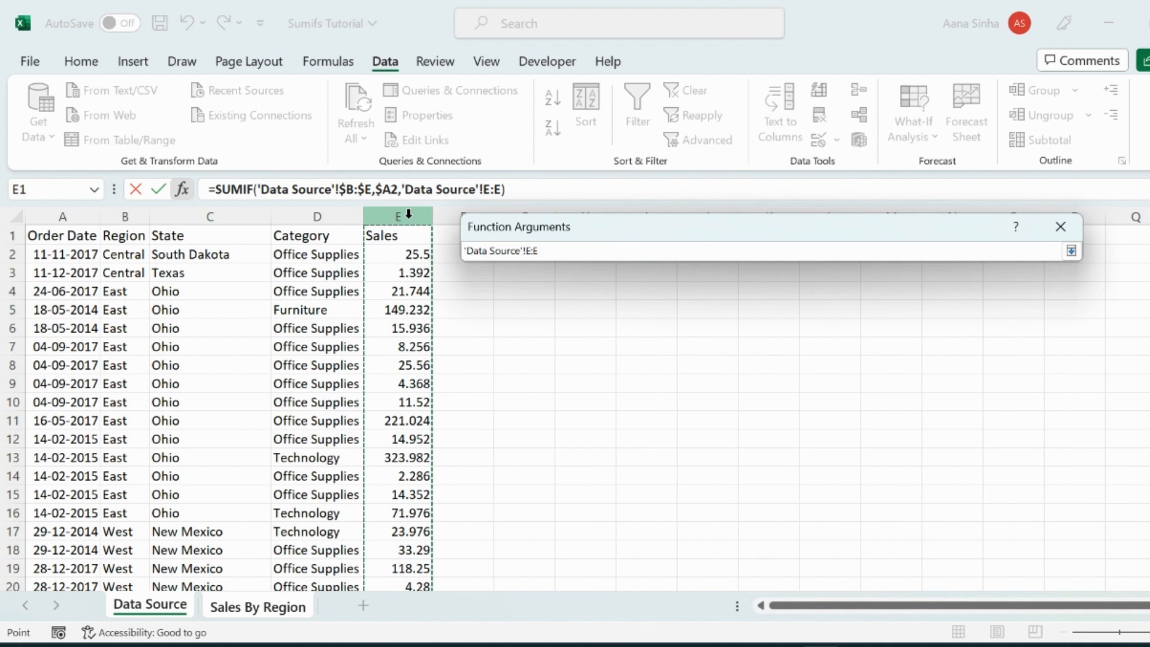
key("F4")
left_click(1072, 250)
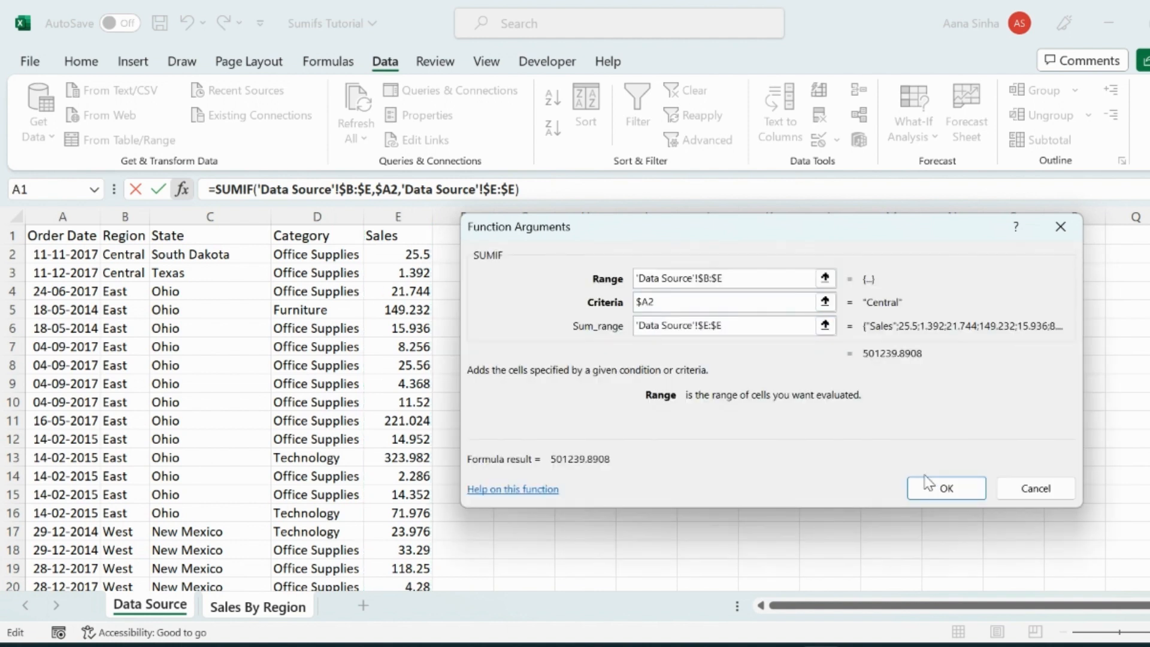
left_click(939, 487)
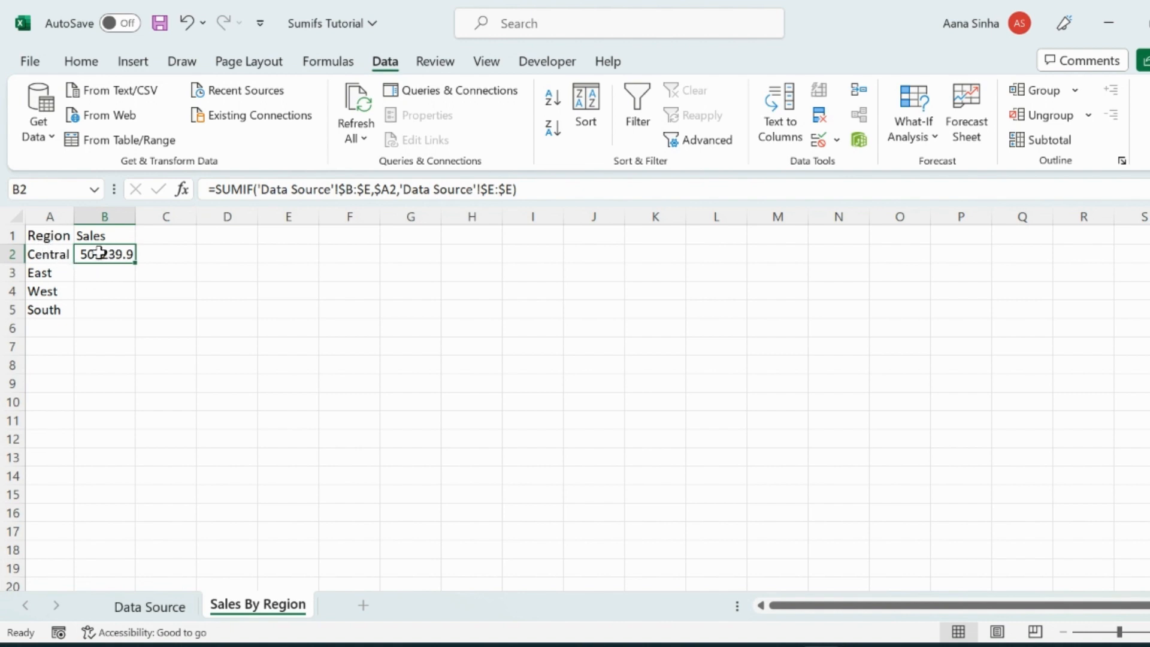
- Fill the SUMIF formula from B2 down to B5 on the Sales By Region sheet and check the formula for West
left_click(151, 607)
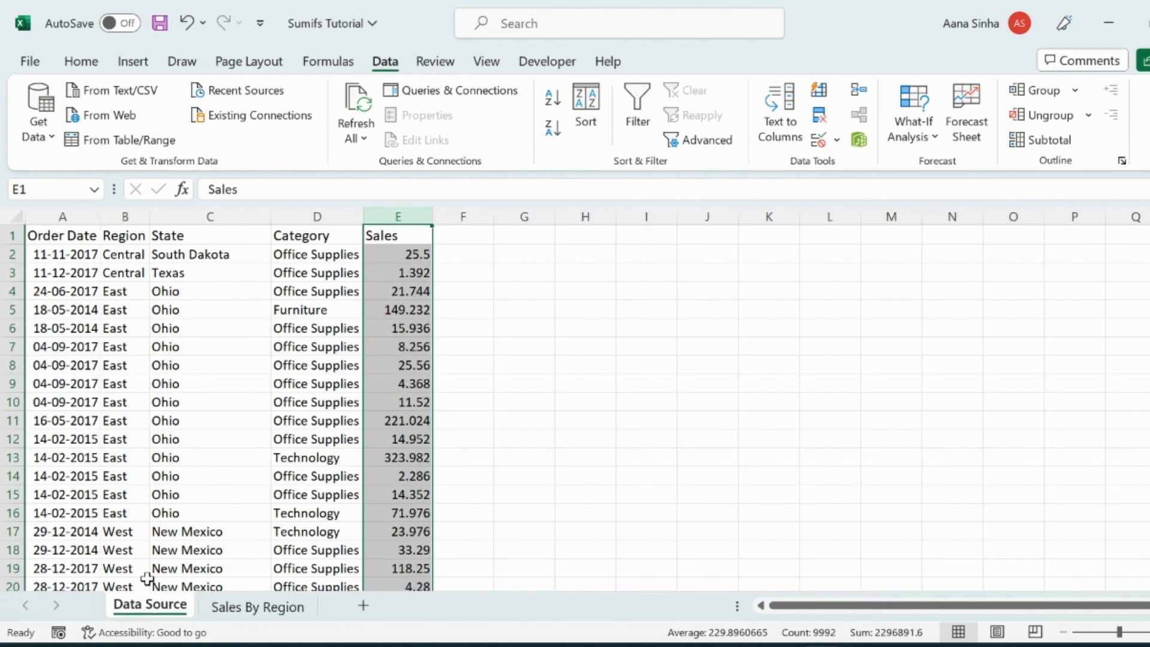
left_click(258, 606)
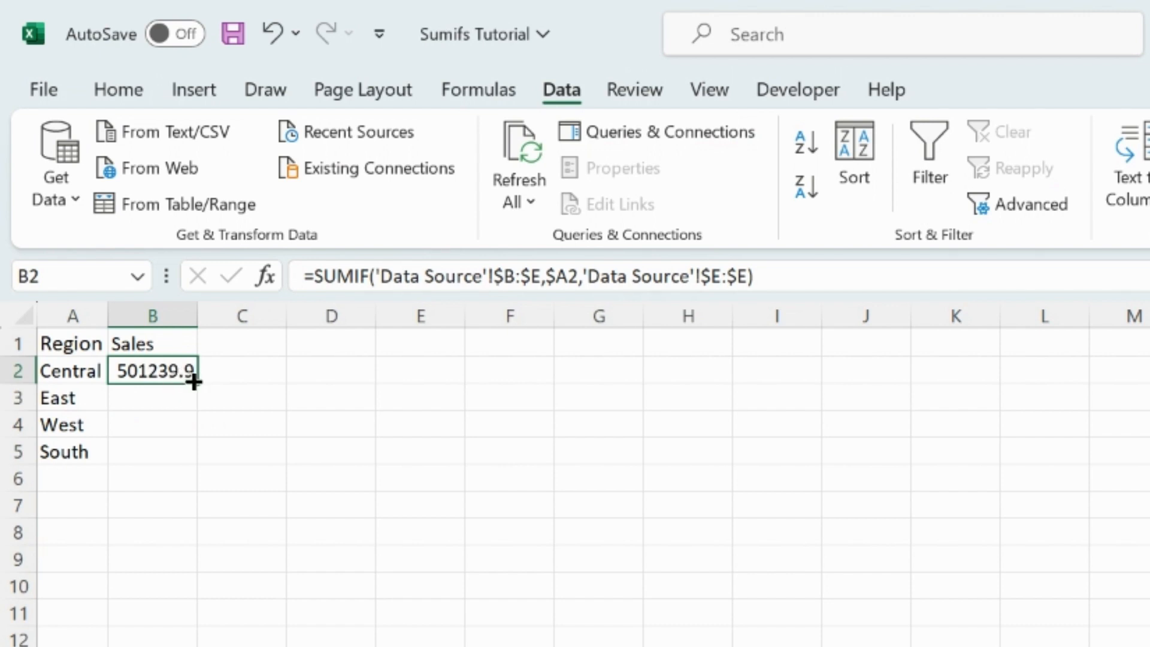
left_click_drag(195, 382, 186, 453)
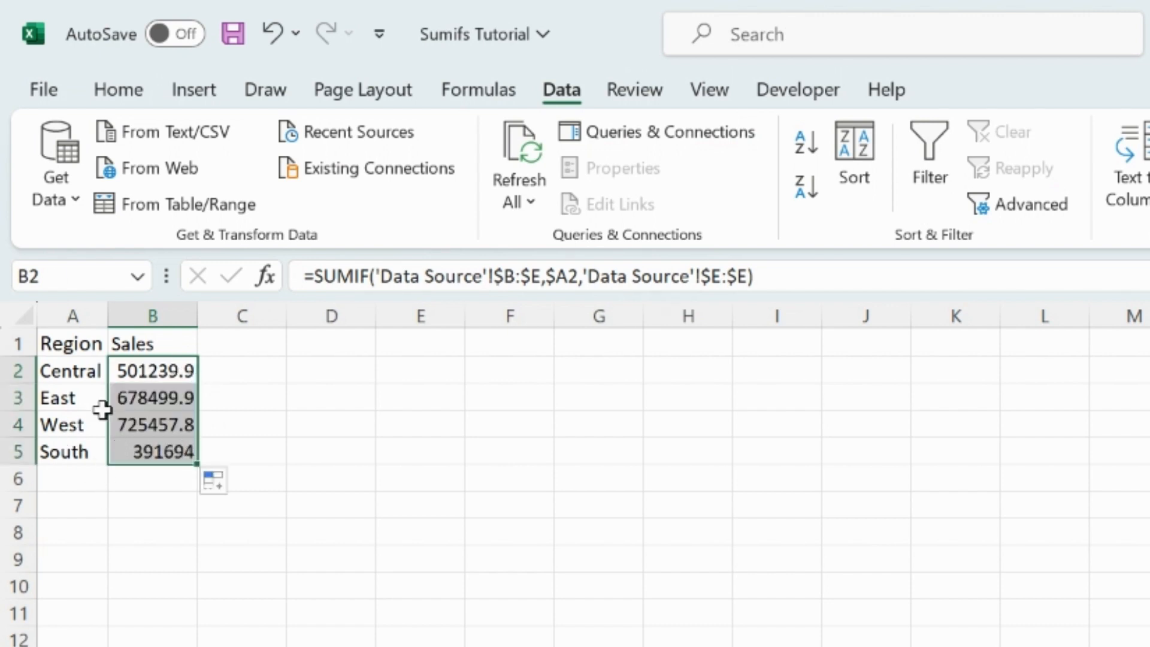
left_click(157, 424)
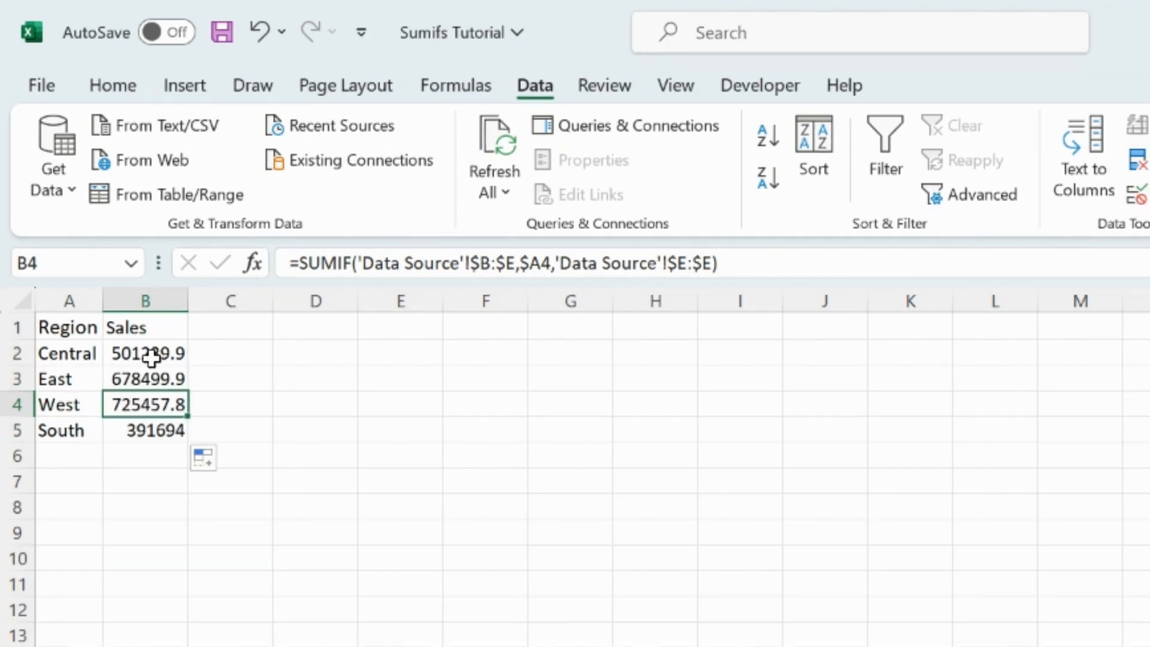
- Remove the decimal place from the sales values in B2:B5
left_click_drag(159, 371, 147, 426)
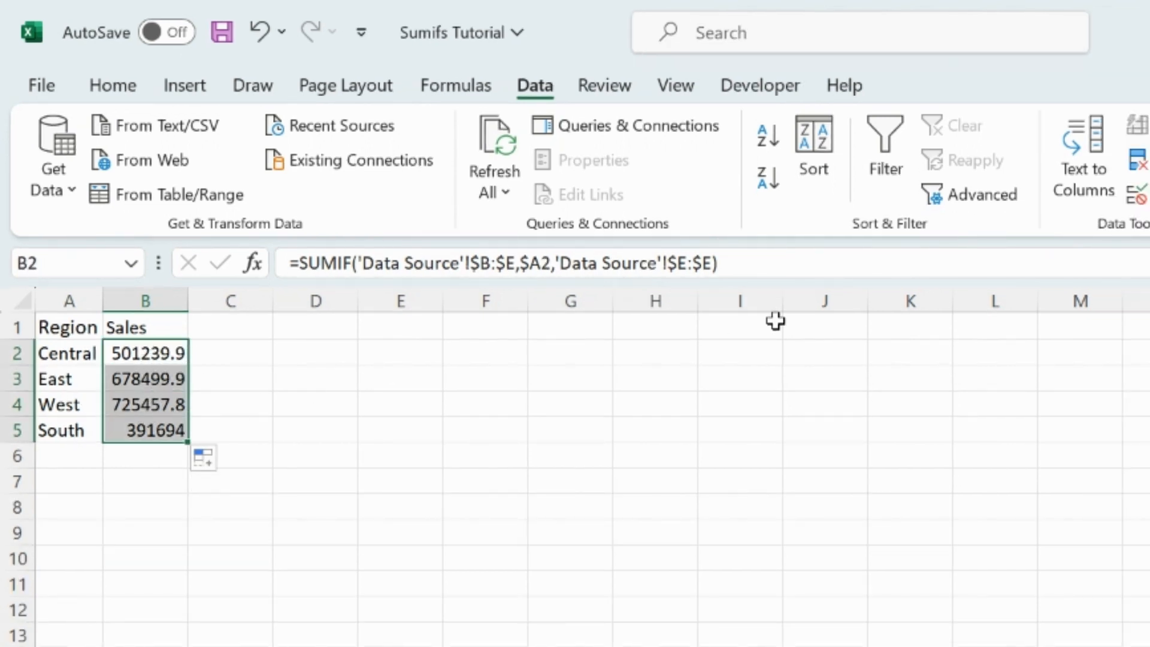
left_click(113, 87)
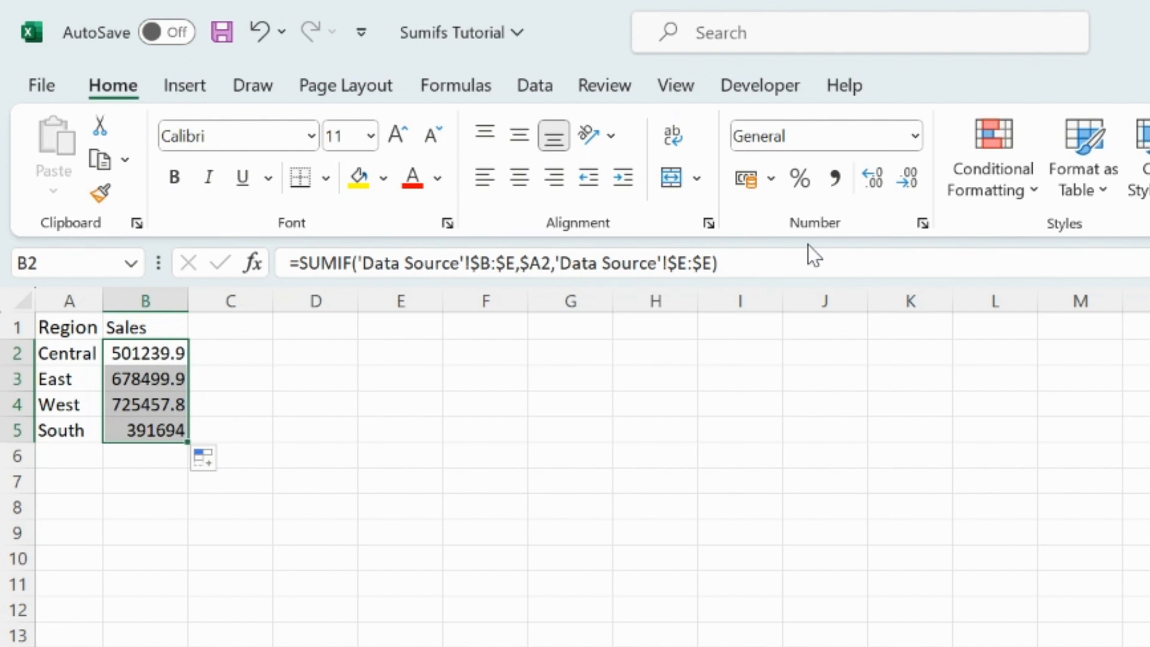
left_click(909, 179)
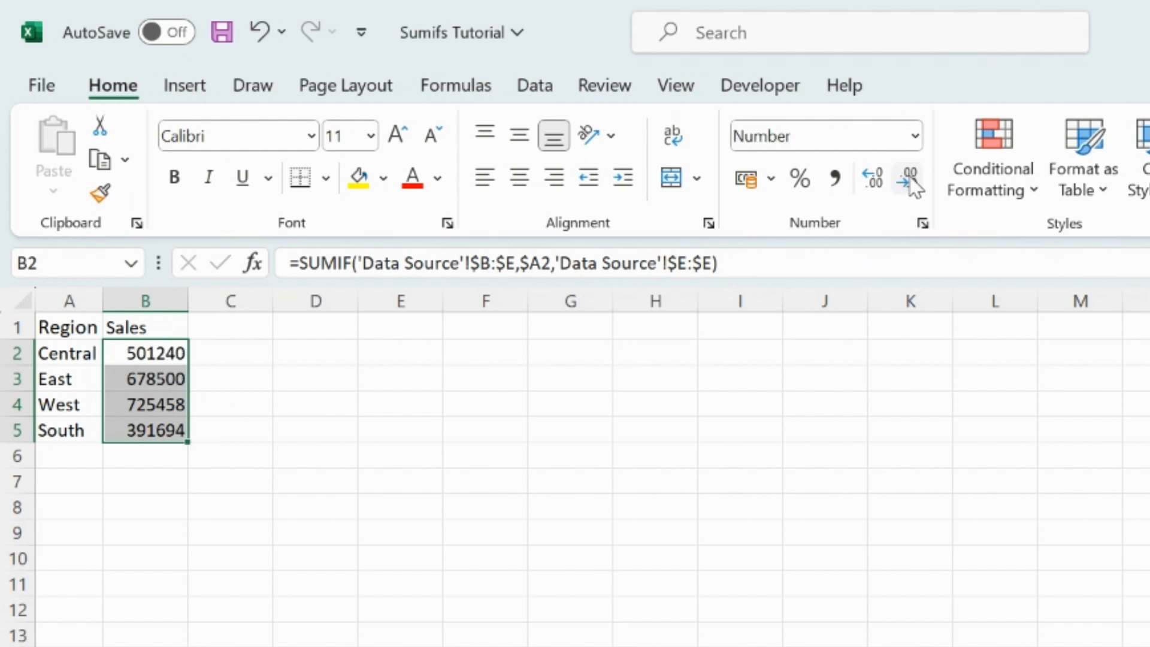
- Format the sales values in B2:B5 as Currency with the $ English (Australia) symbol and widen column B
left_click(914, 137)
left_click(626, 563)
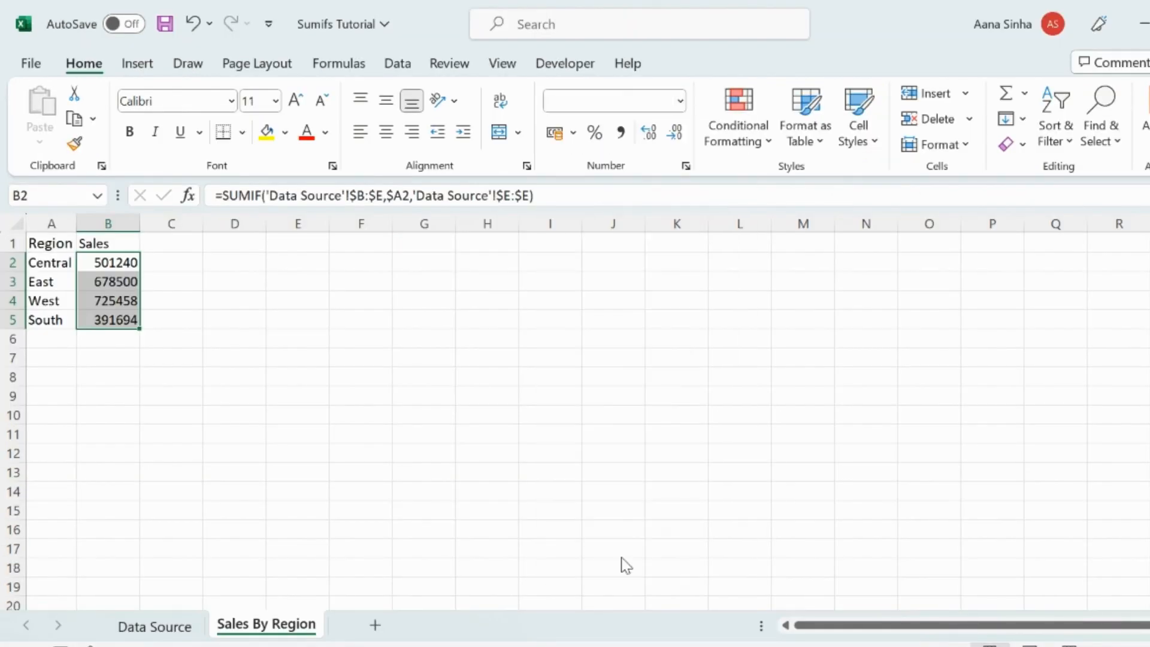
left_click(584, 366)
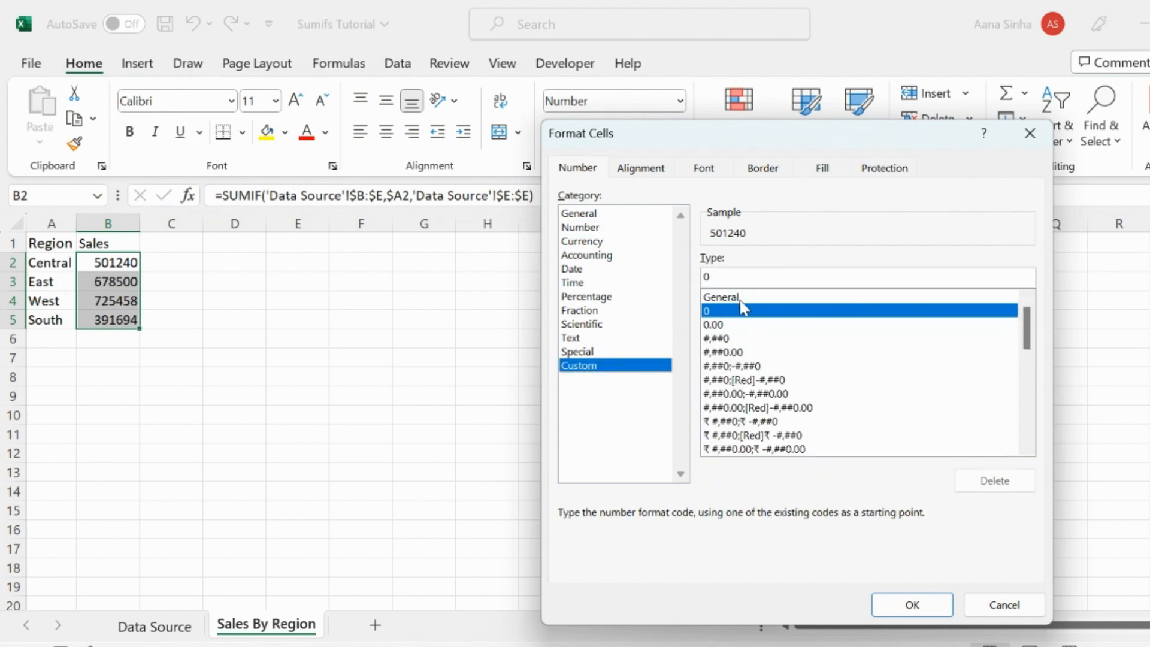
left_click(590, 242)
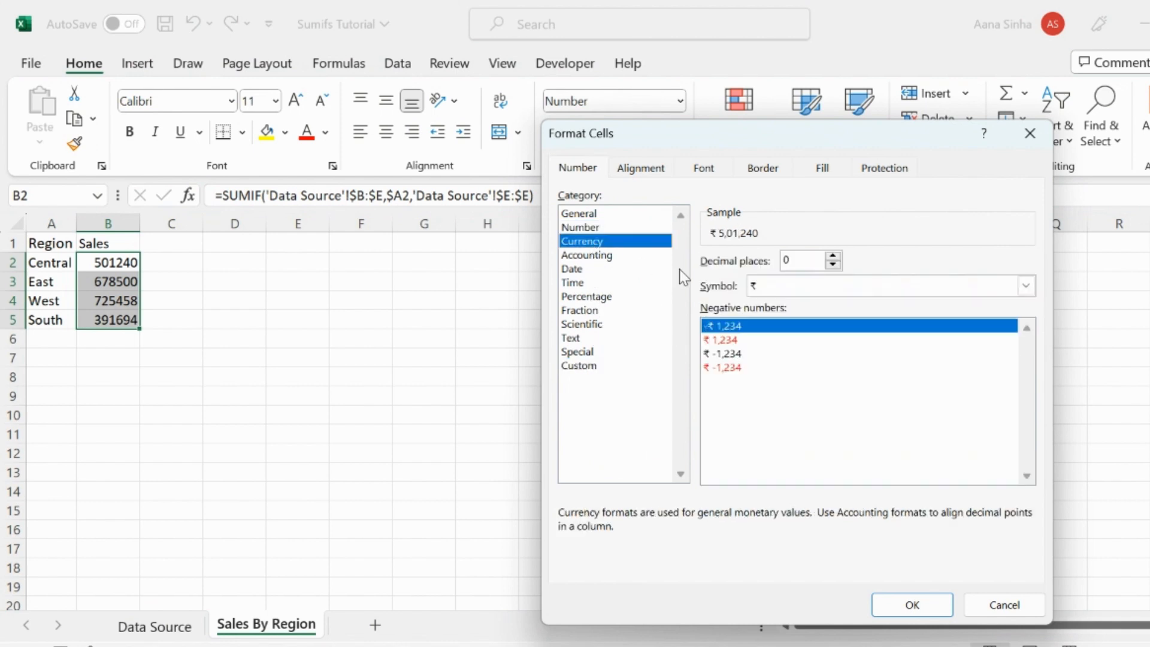
left_click(1025, 286)
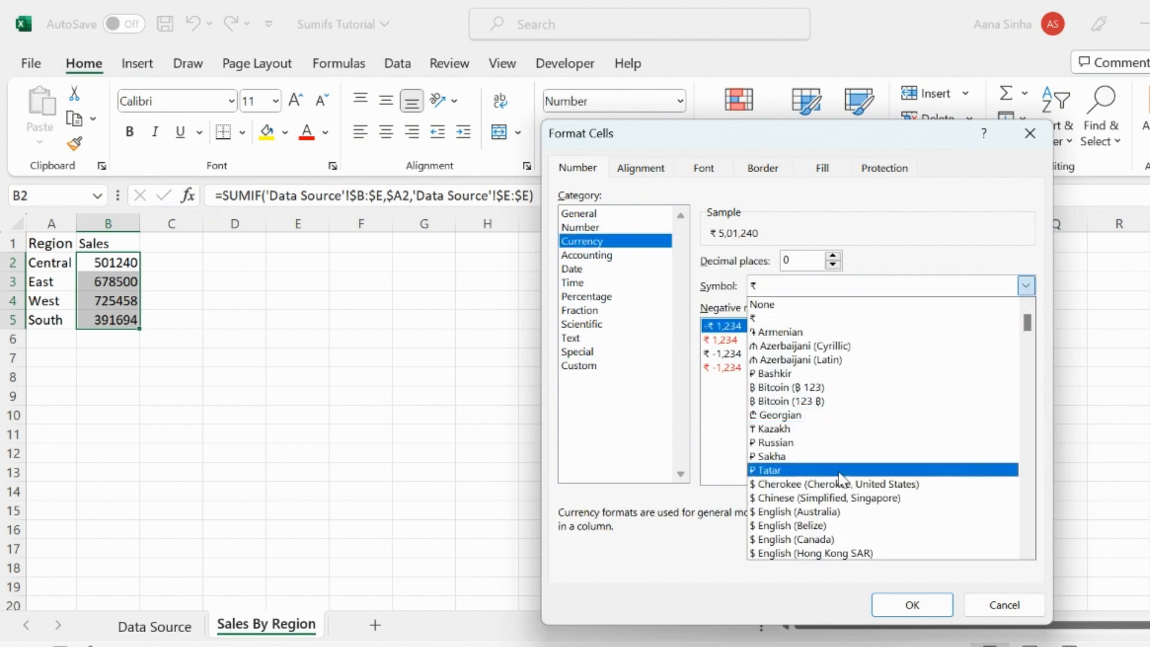
left_click(819, 514)
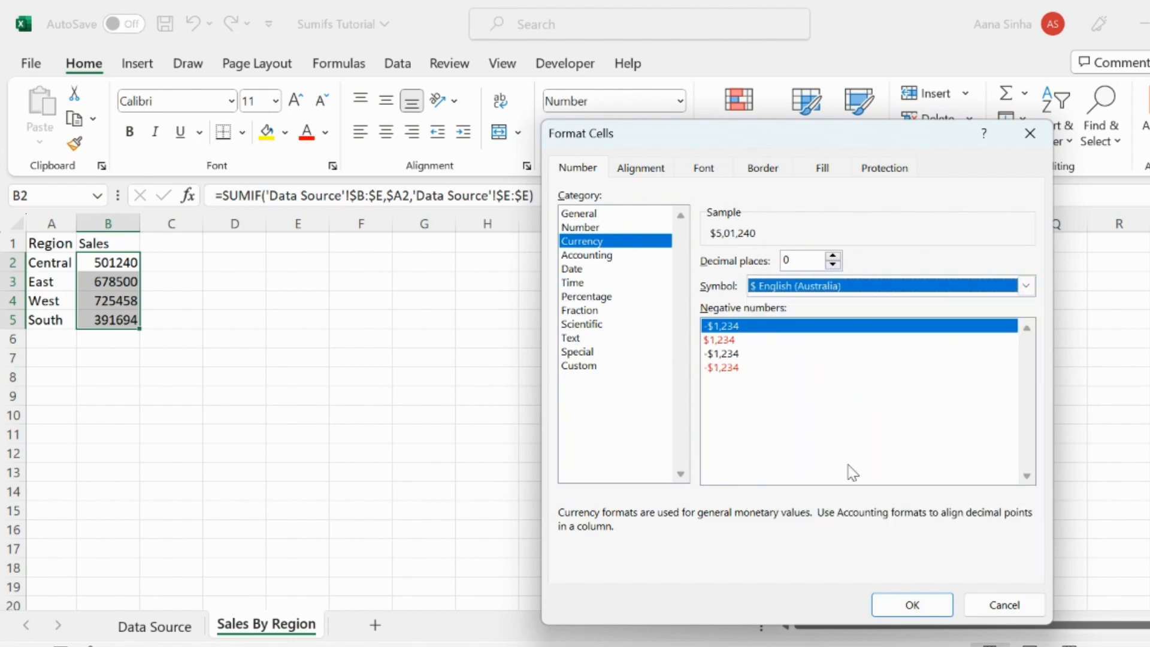
left_click(907, 603)
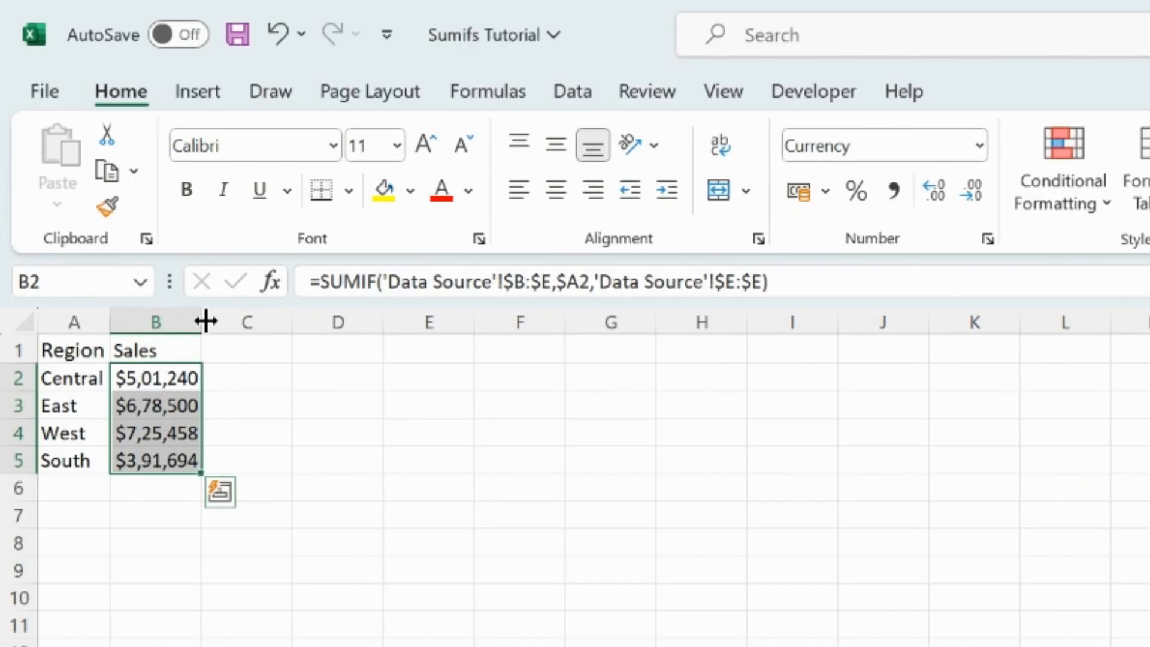
left_click_drag(115, 219, 131, 236)
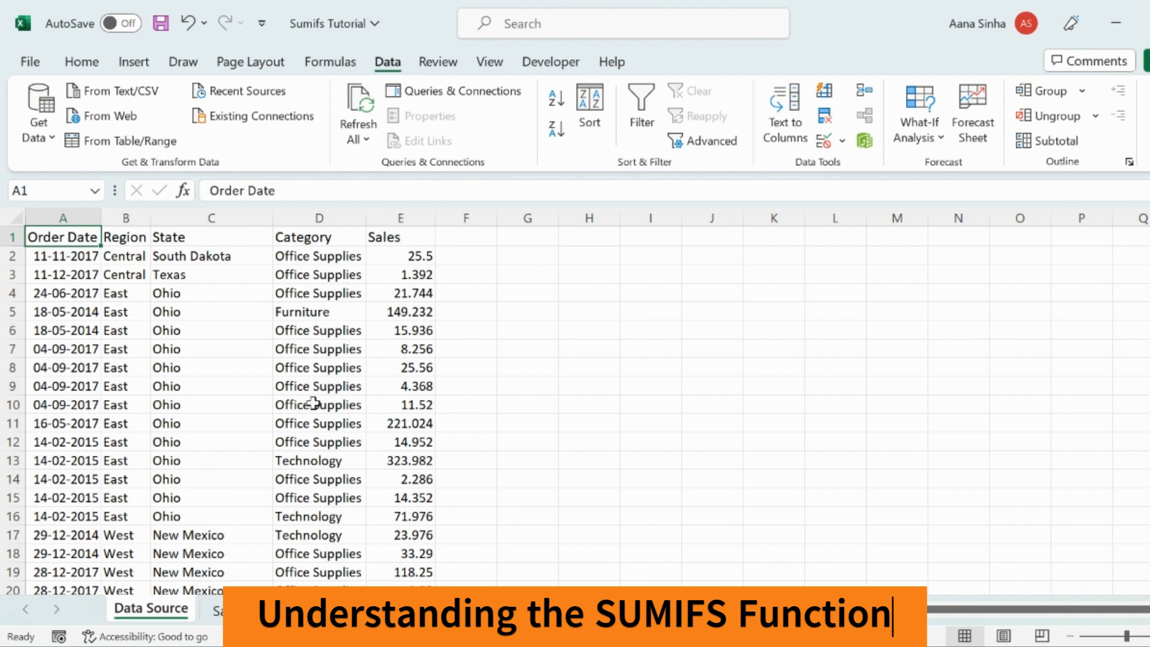
- Compare the Region column on the Sales By Region sheet with the Region to Category columns on the Data Source sheet
left_click(251, 610)
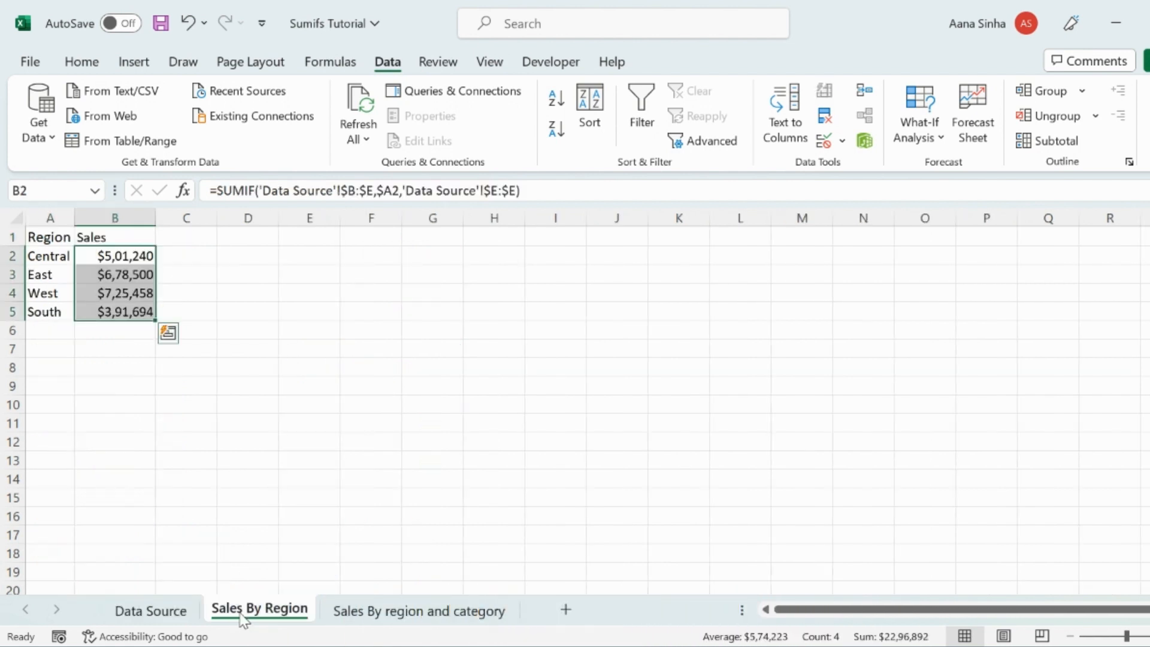
left_click(50, 218)
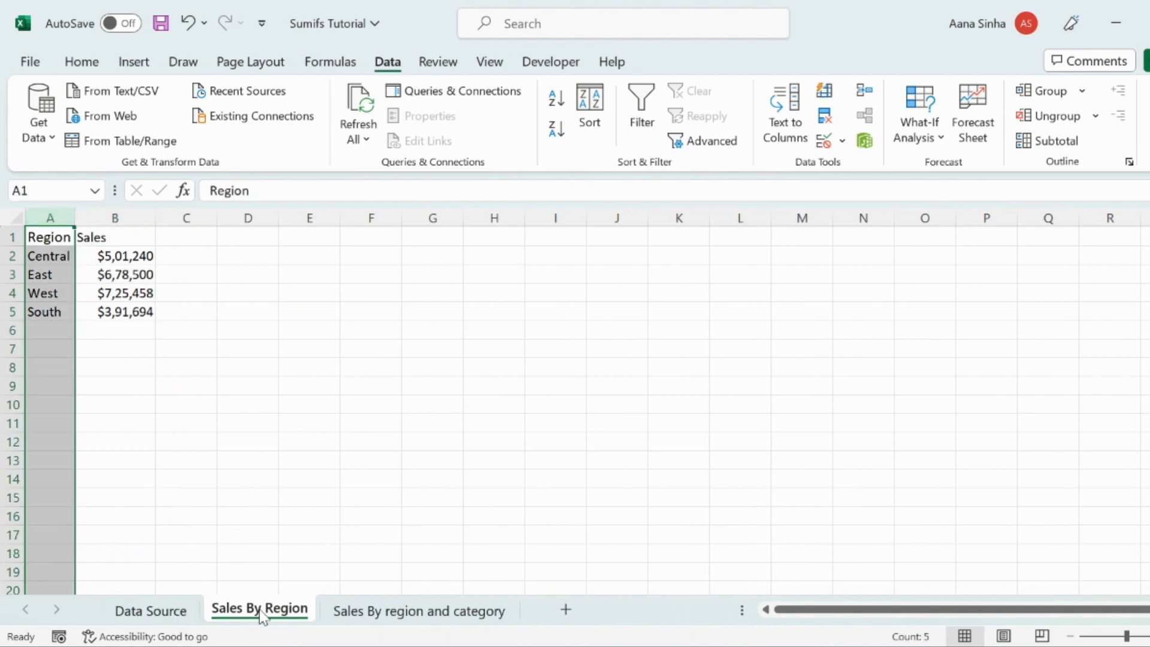
left_click(349, 611)
left_click(153, 611)
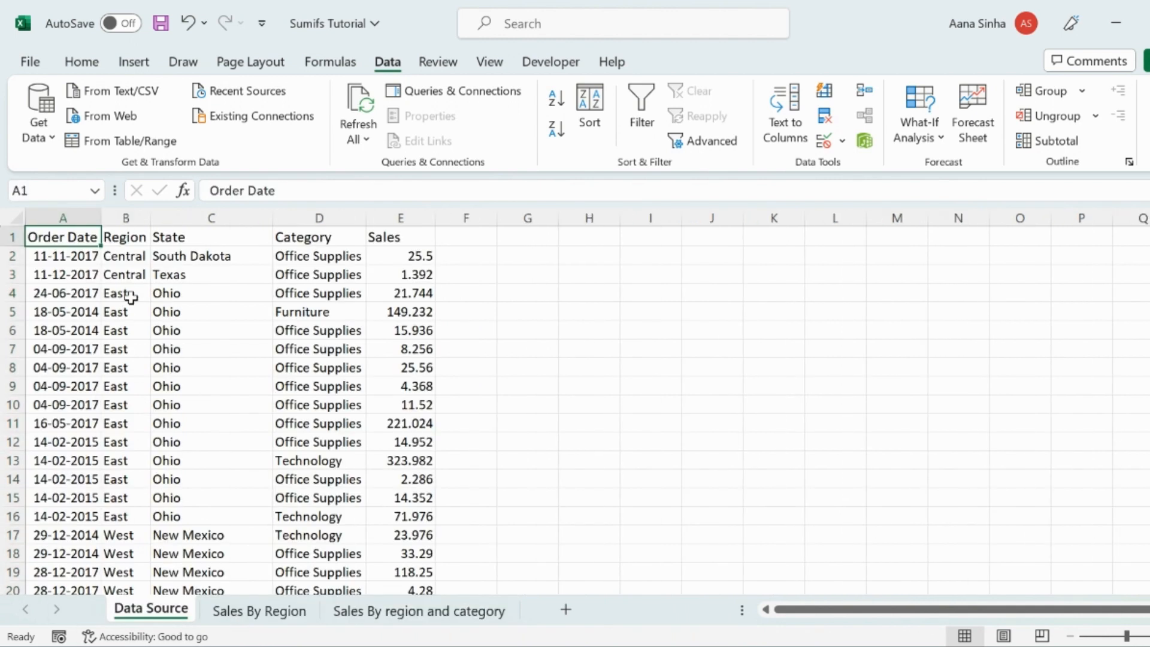
left_click_drag(129, 211, 318, 225)
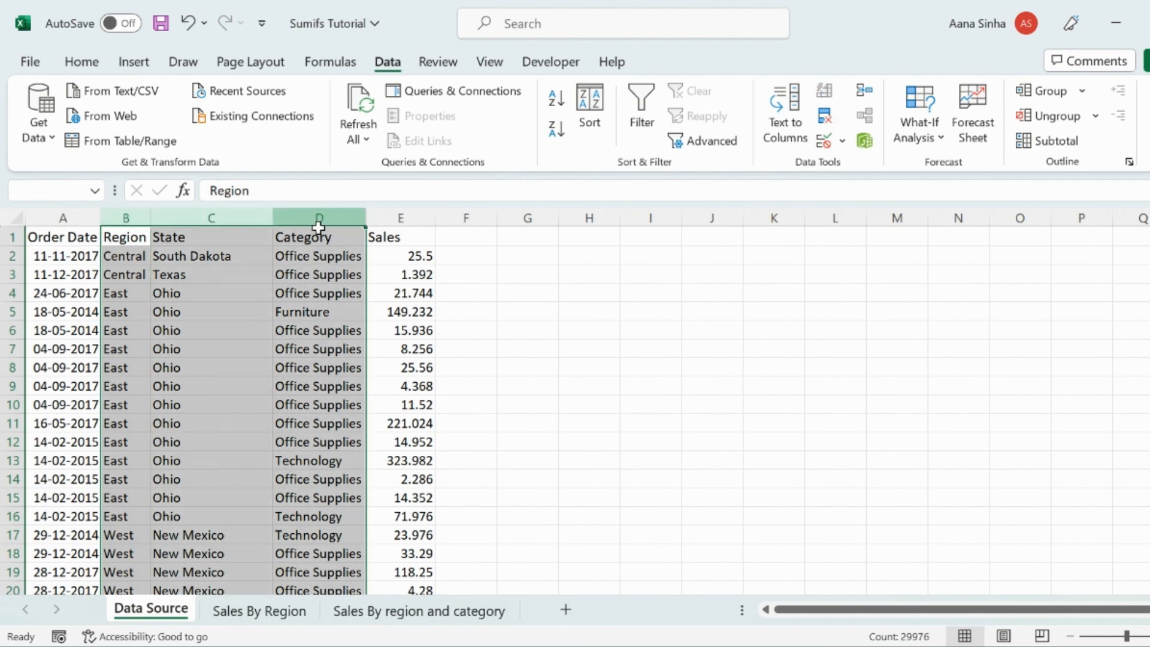
left_click(423, 314)
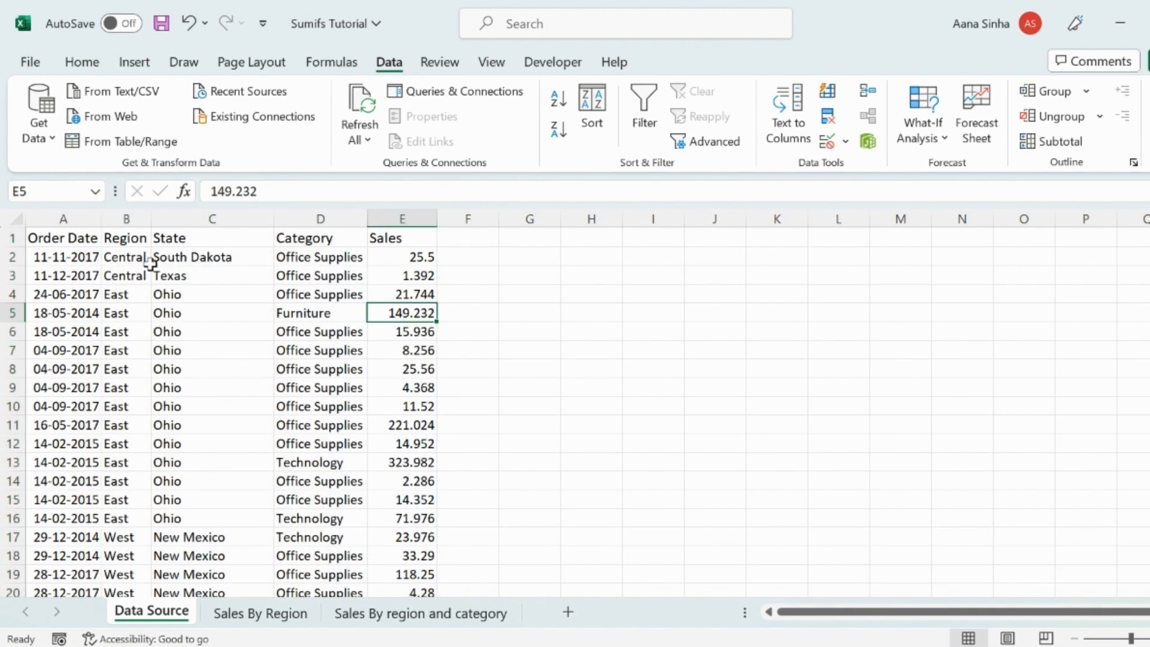
- Copy the Region column from Data Source into column A of the Sales By region and category sheet
left_click(132, 219)
key("ctrl+c")
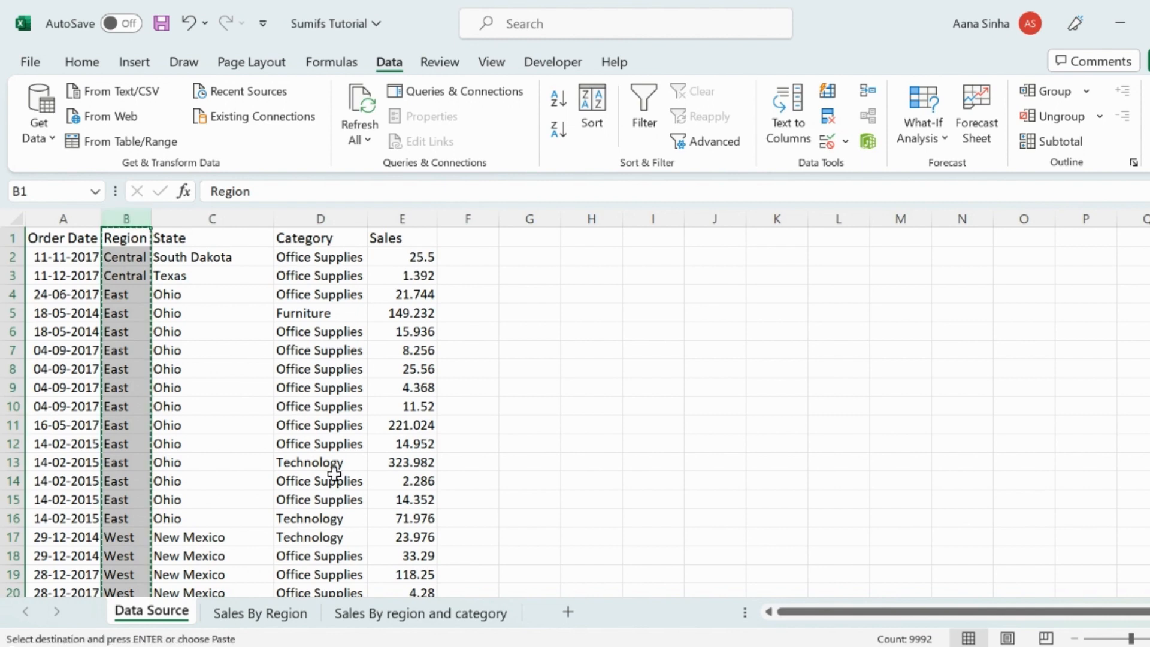
left_click(352, 612)
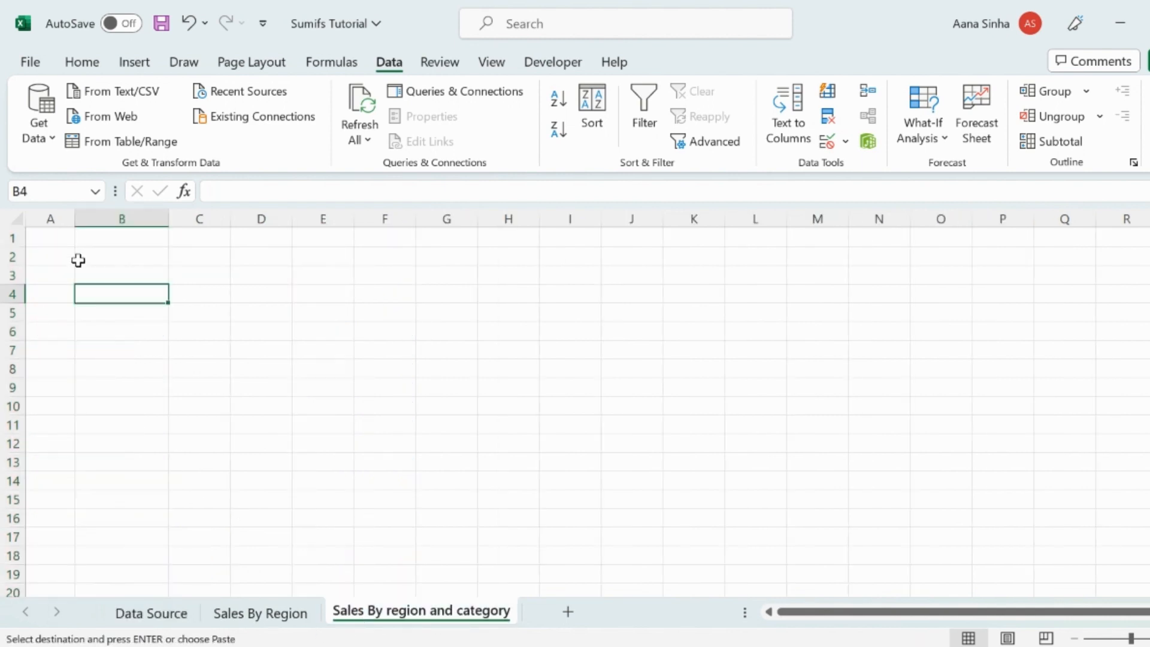
left_click(64, 240)
key("ctrl+v")
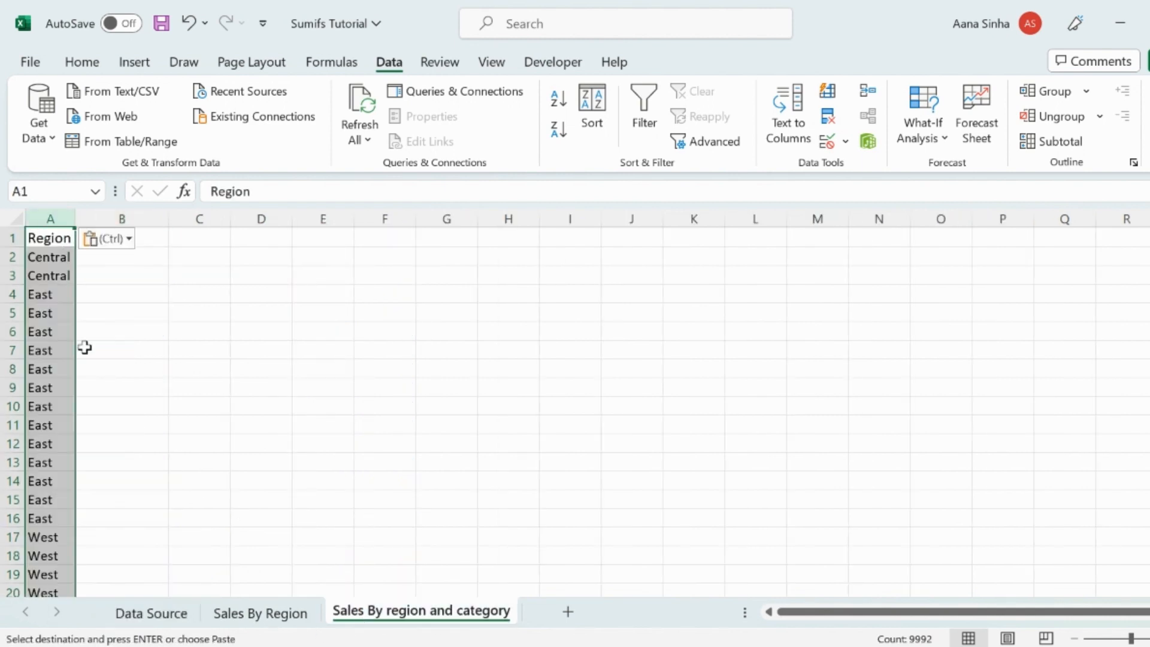
- Copy the Category column from Data Source into column B of the Sales By region and category sheet
left_click(174, 622)
left_click(310, 219)
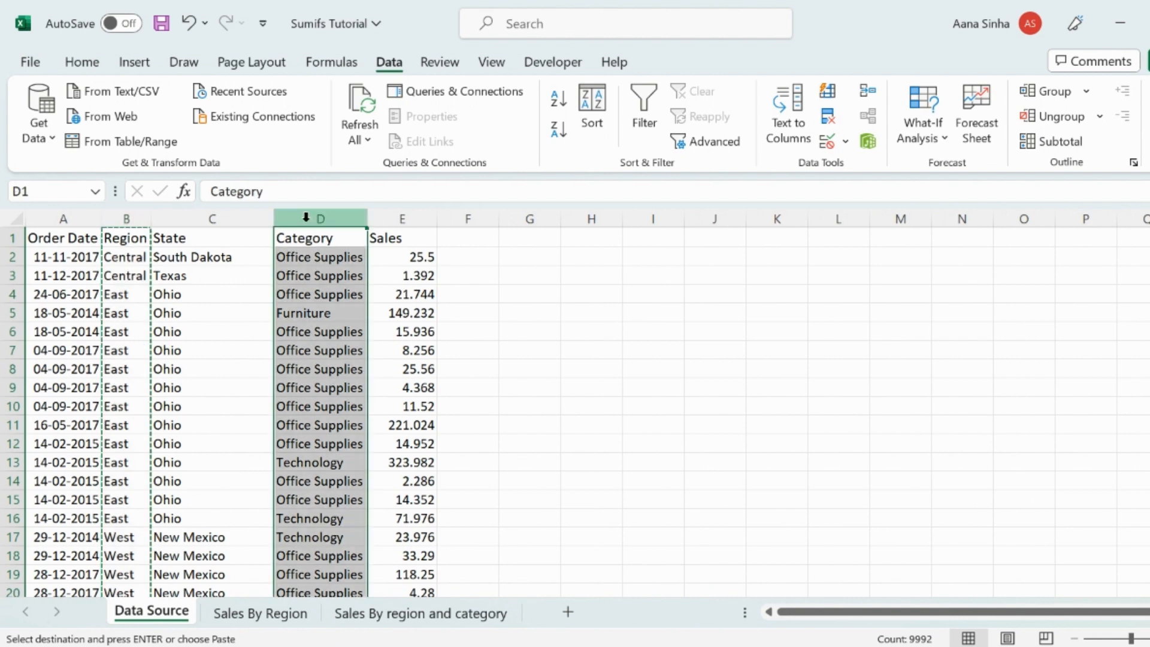
left_click(462, 621)
left_click(132, 236)
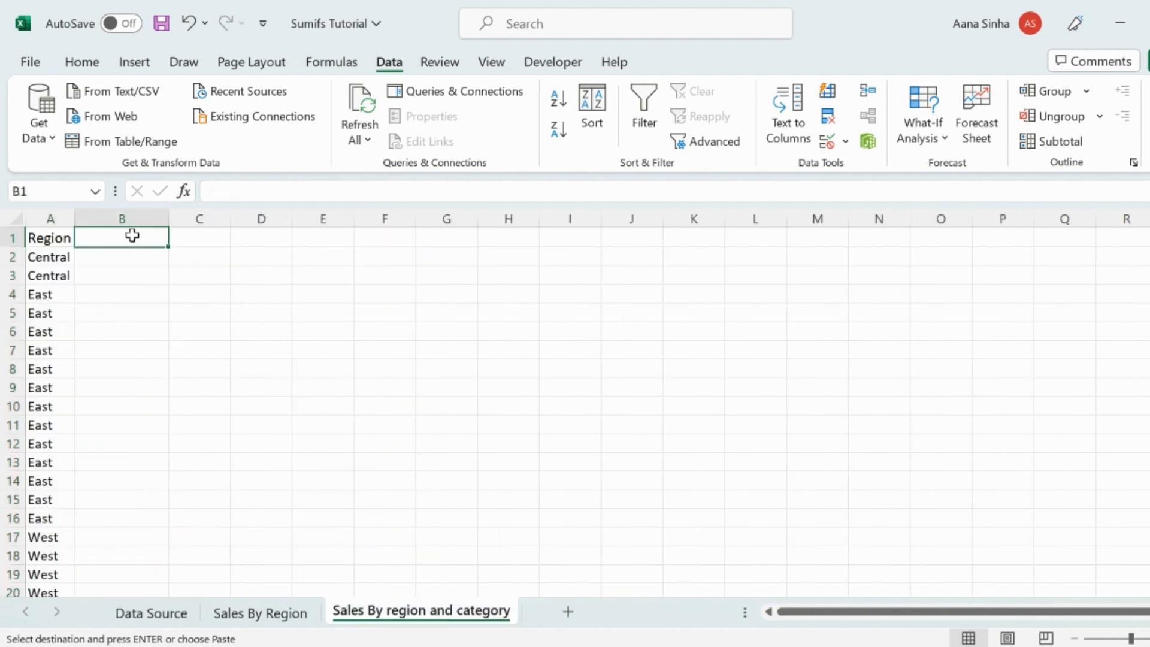
key("ctrl+v")
- Remove duplicate Region and Category combinations from columns A and B, treating the first row as headers
left_click(63, 237)
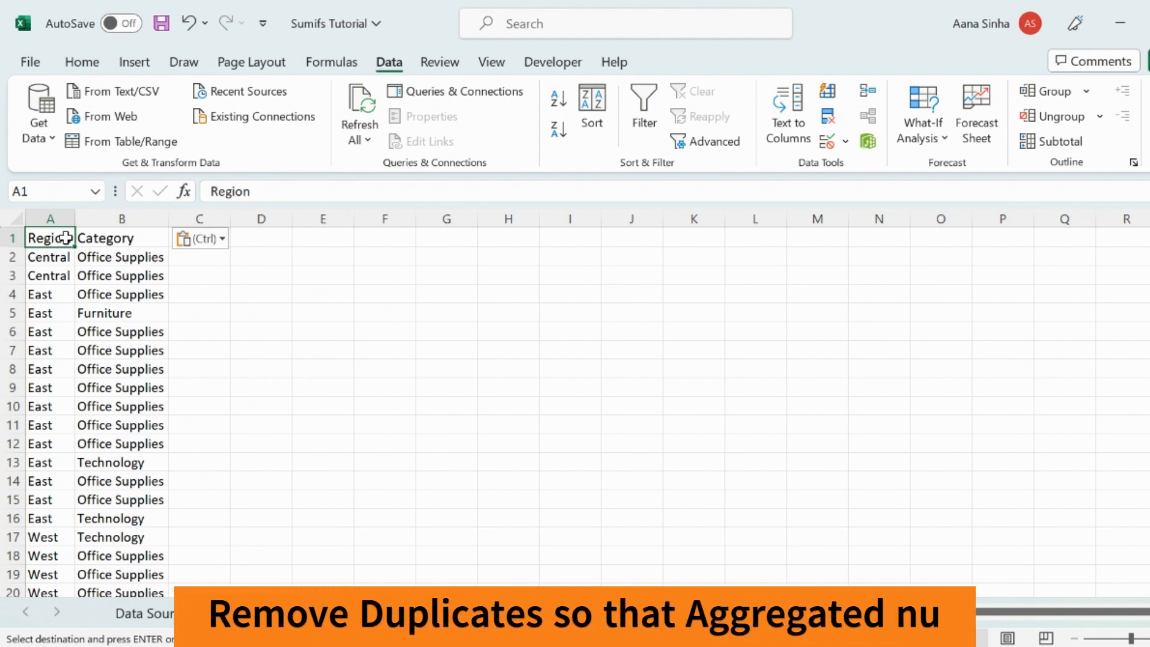
left_click_drag(66, 238, 78, 238)
key("ctrl+shift+Down")
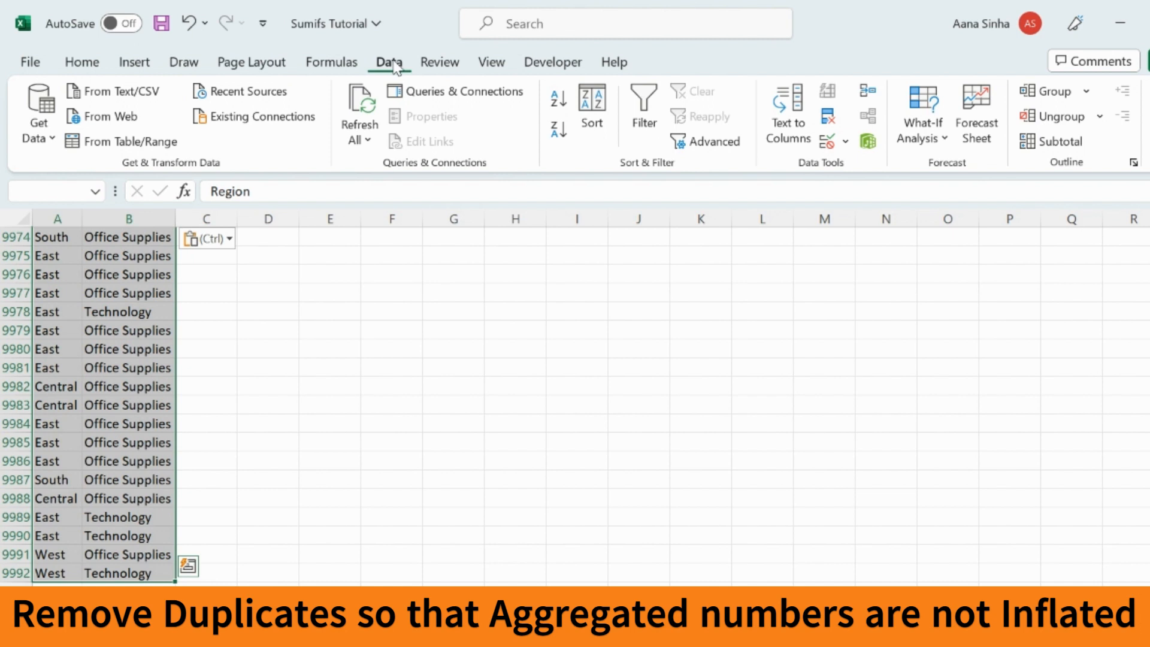
left_click(828, 117)
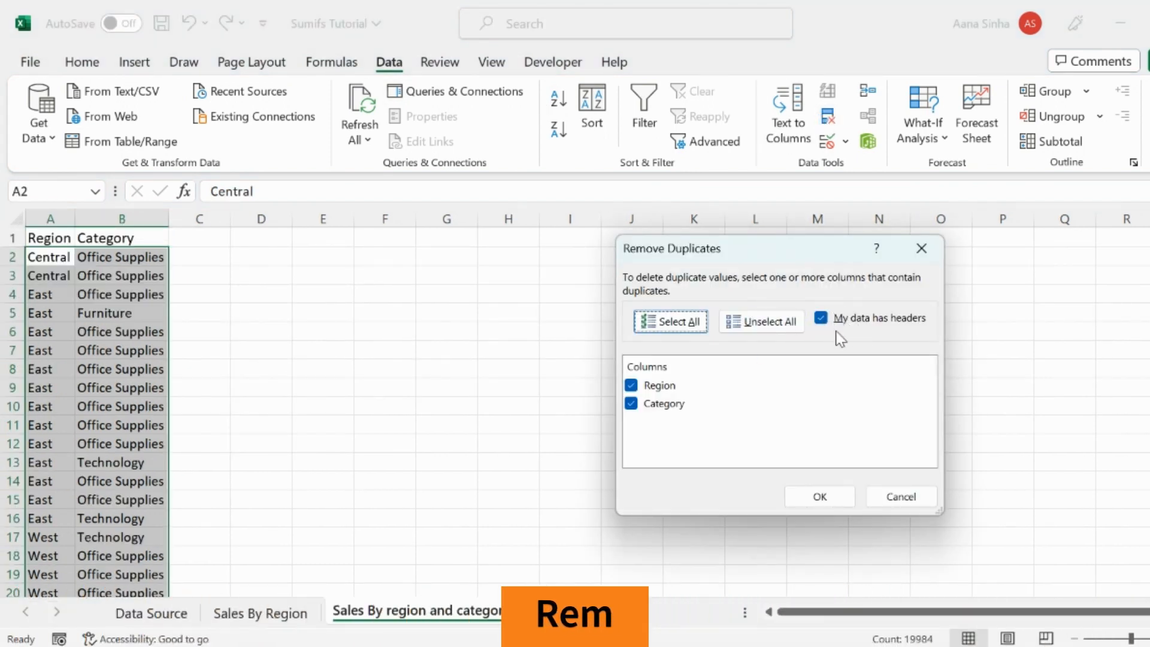
left_click(821, 499)
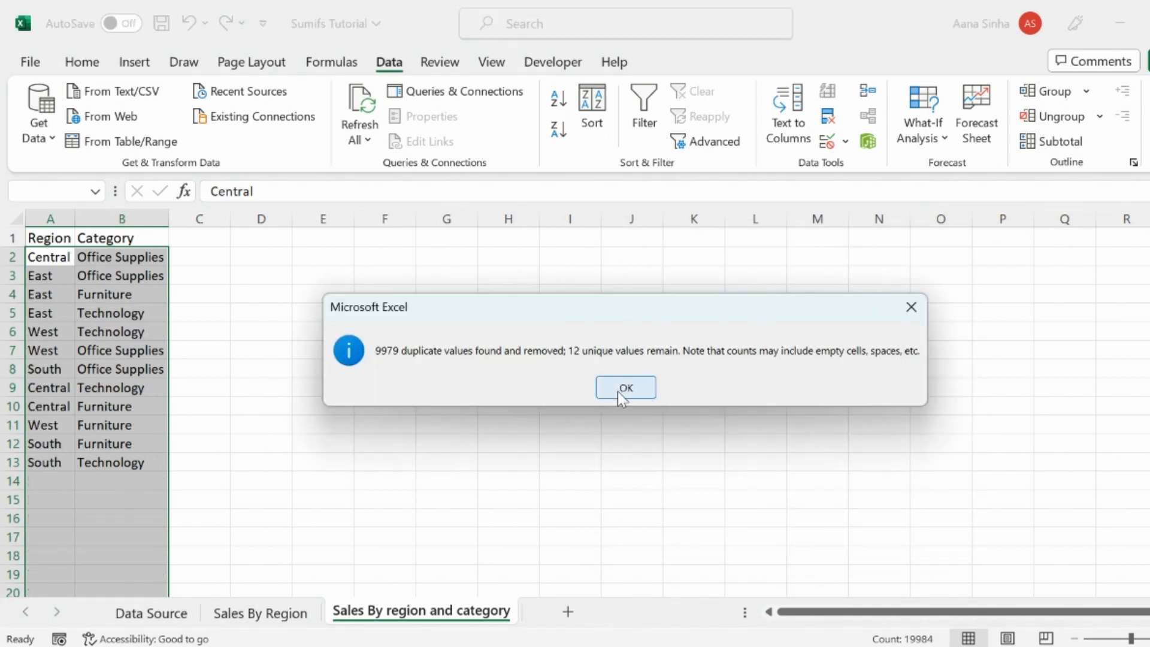
left_click(624, 388)
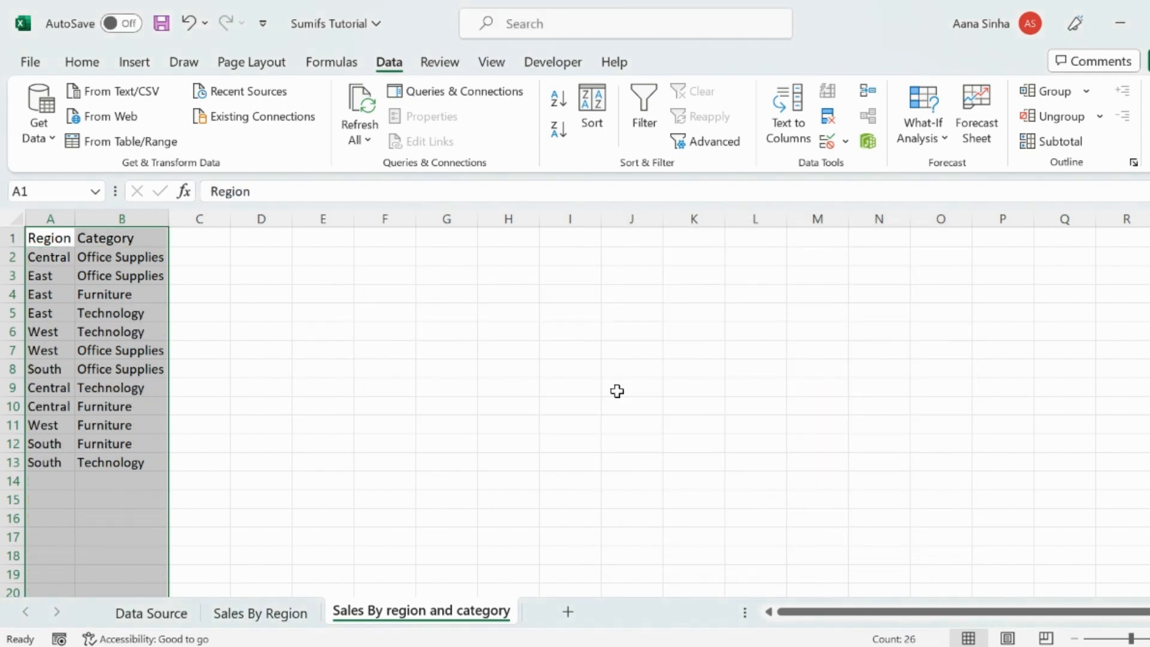
- Add the header Sales in cell C1 beside the Category column
left_click(192, 242)
type("Sales")
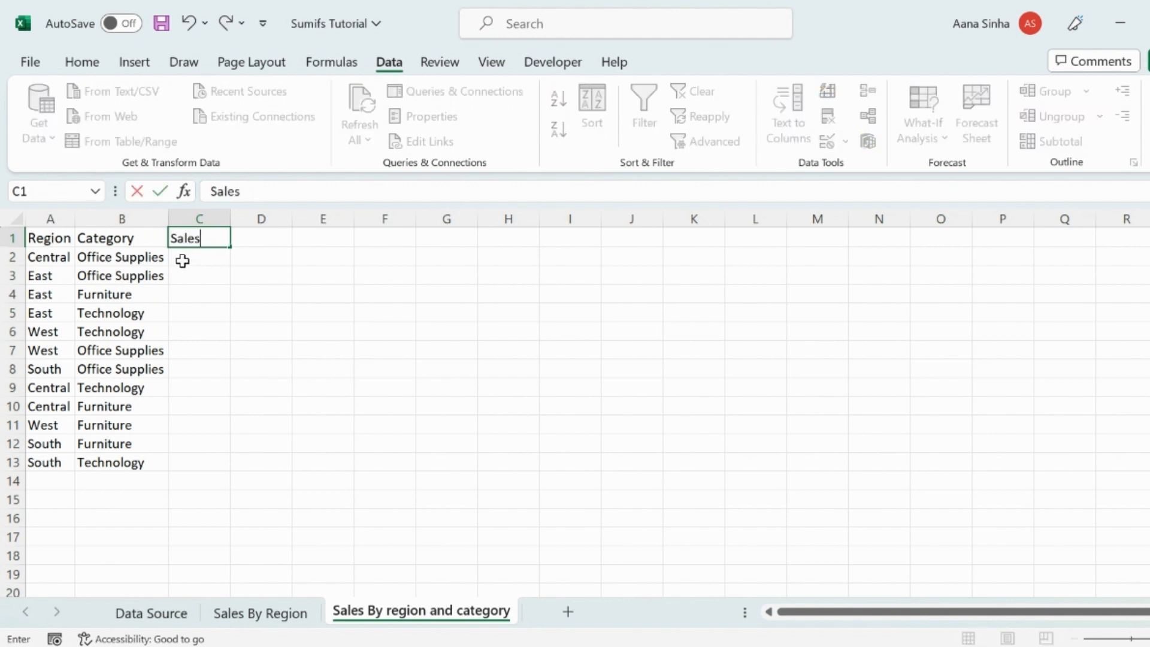
key("Return")
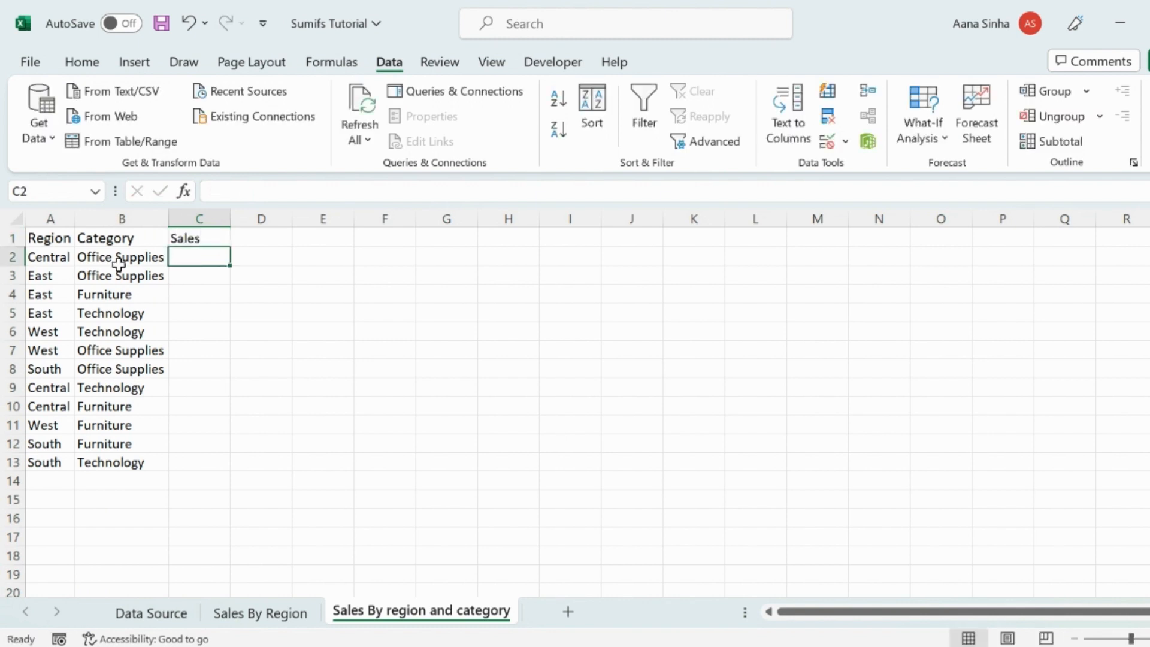
- Search for sumifs in Insert Function and insert the SUMIFS function in C2 for the Central, Office Supplies row
left_click(45, 259)
left_click(92, 261)
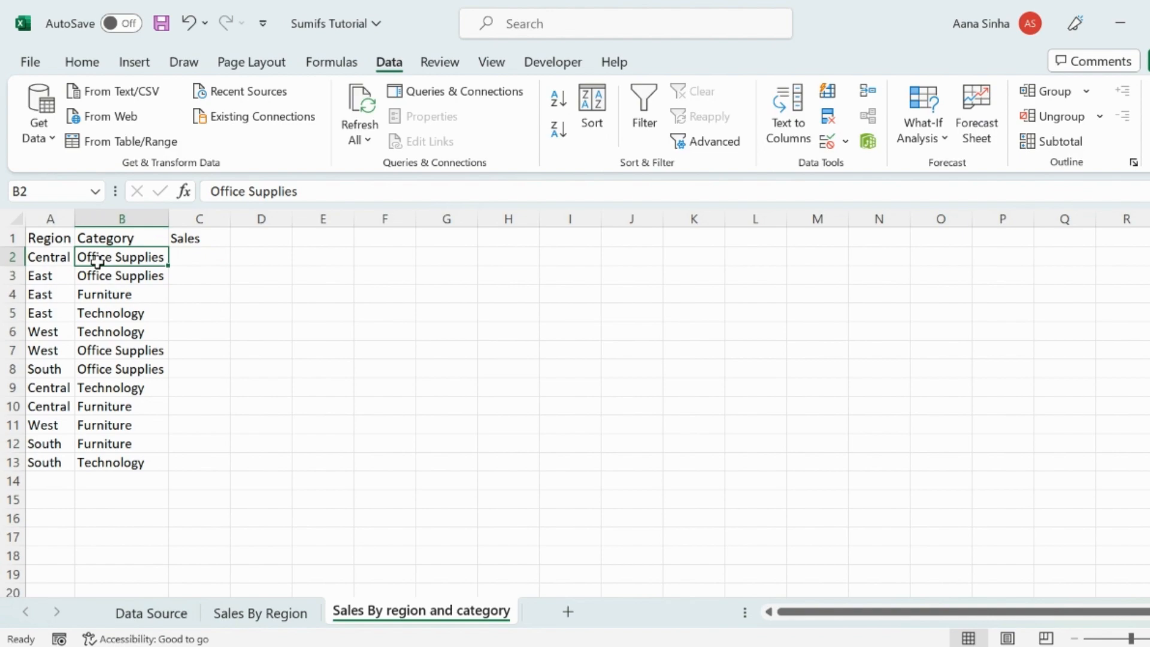
left_click(194, 258)
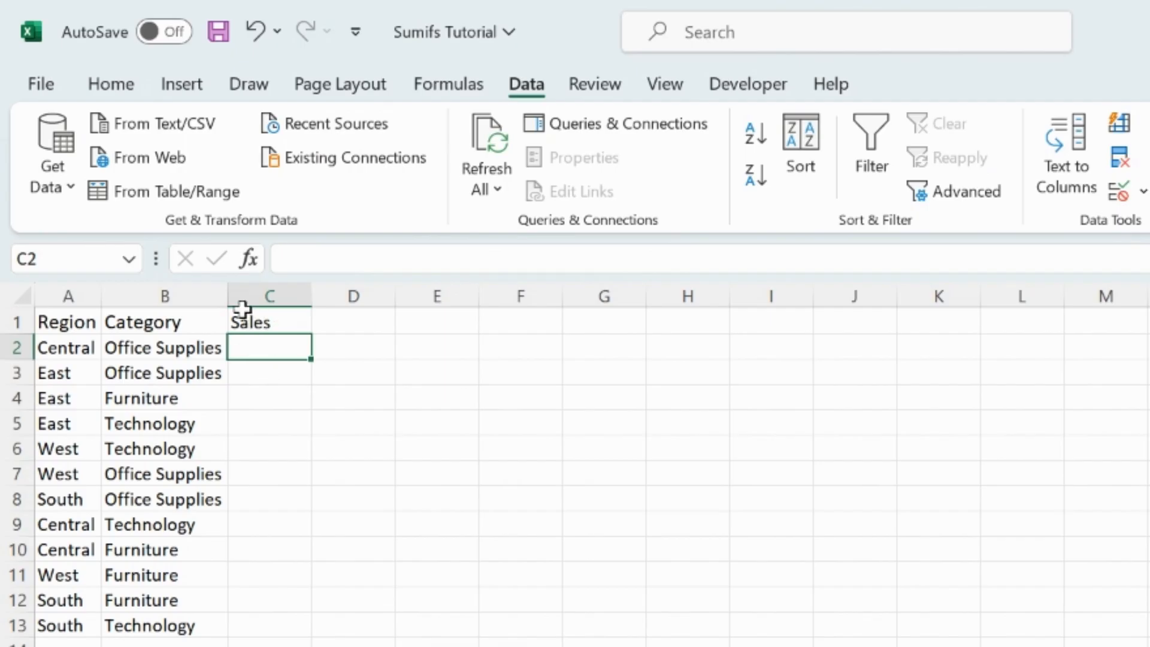
left_click(248, 258)
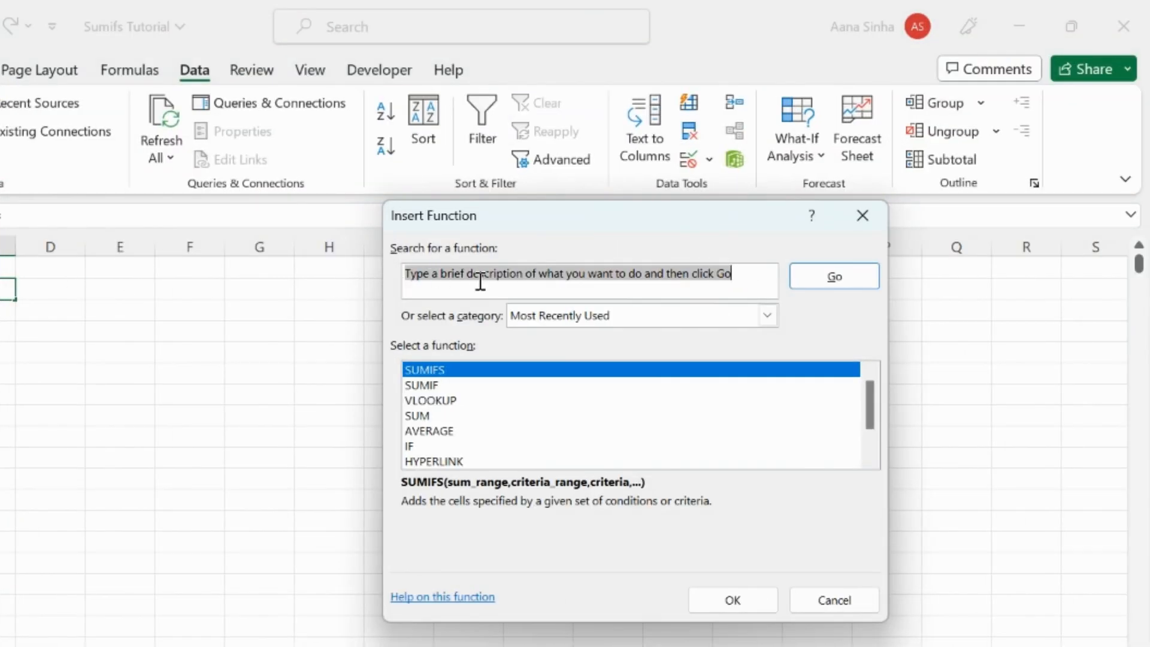
type("sumifs")
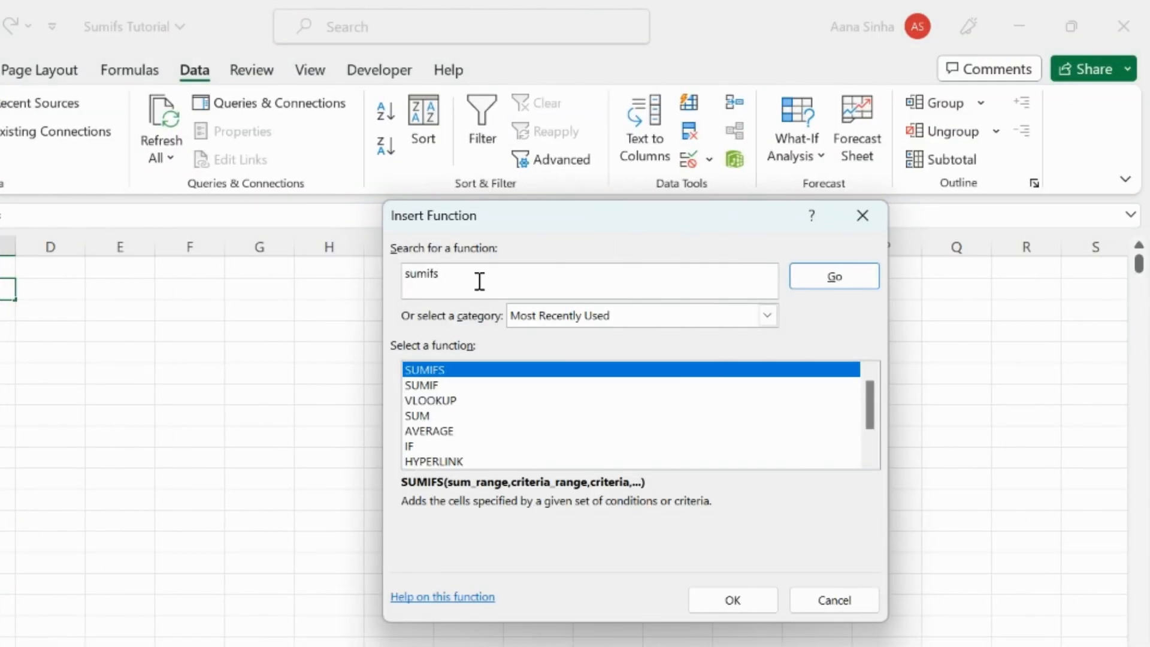
left_click(822, 277)
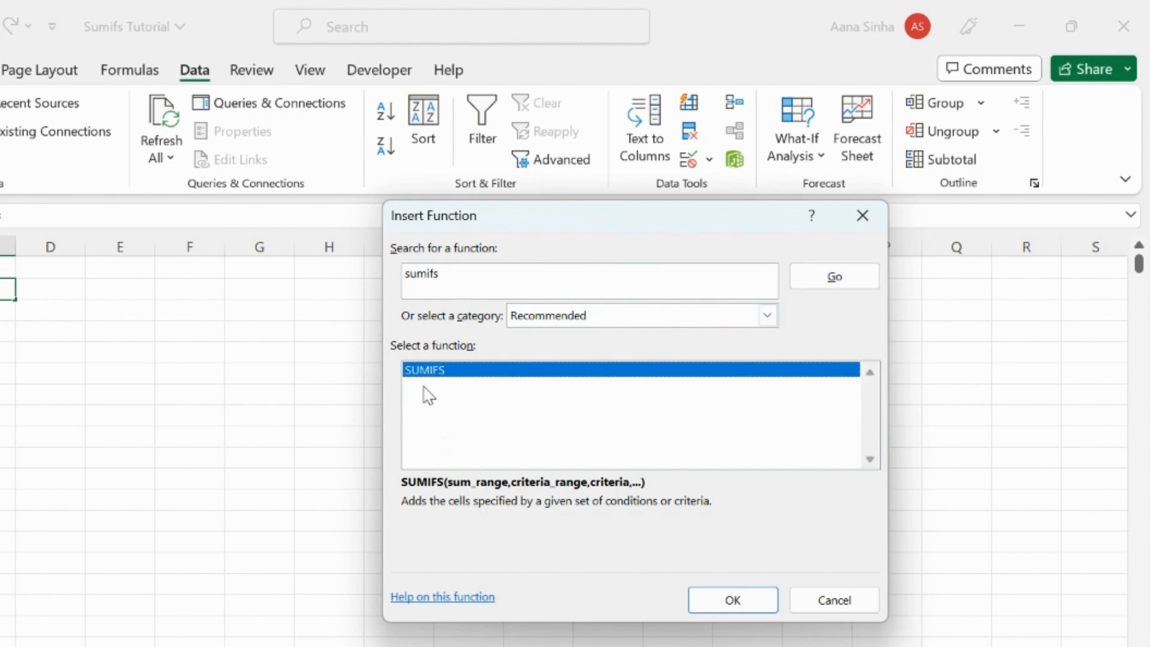
left_click(731, 599)
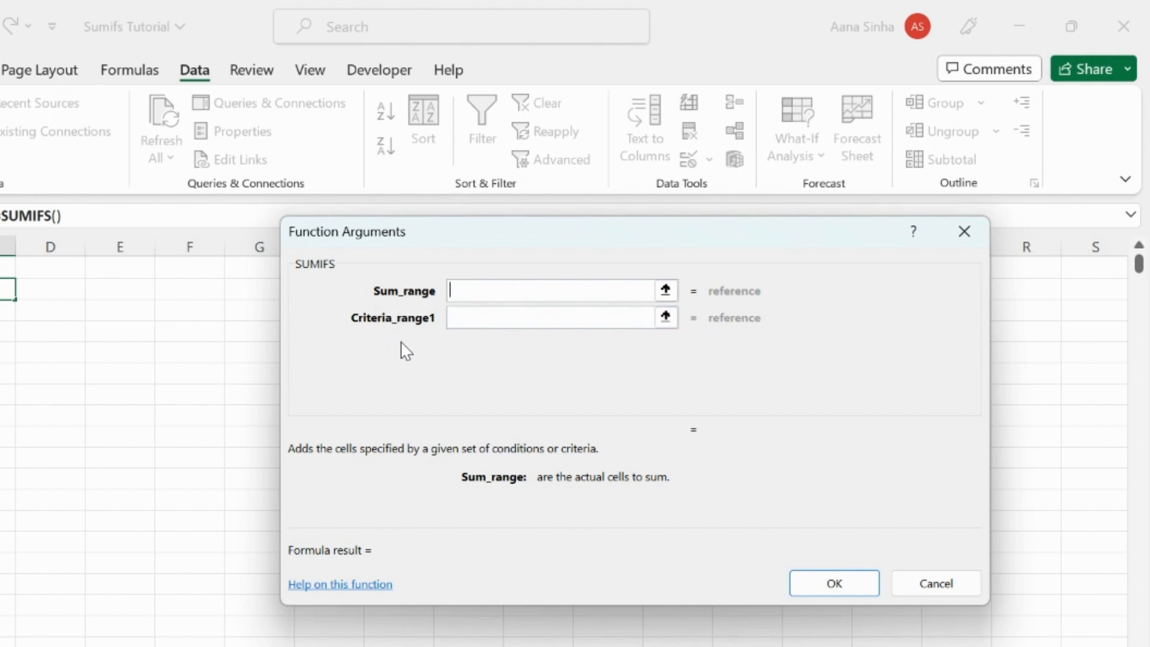
- Set the SUMIFS Sum_range argument to the Data Source Sales column as $E:$E and return to the Sales By region and category sheet
left_click(666, 290)
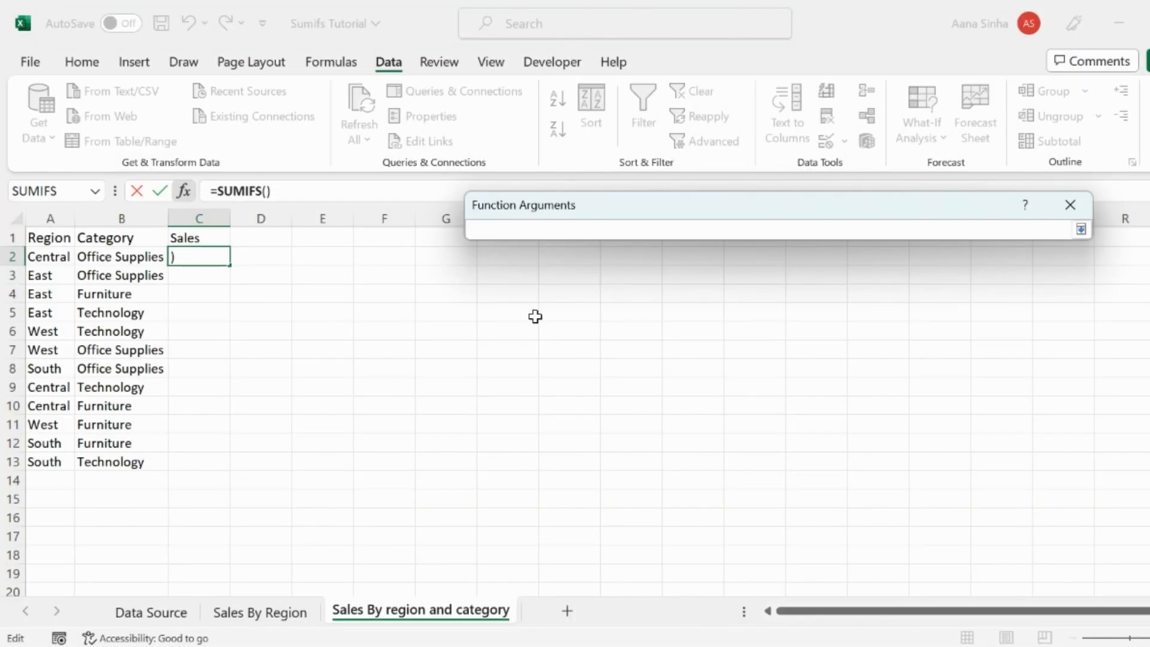
left_click(157, 616)
left_click(401, 217)
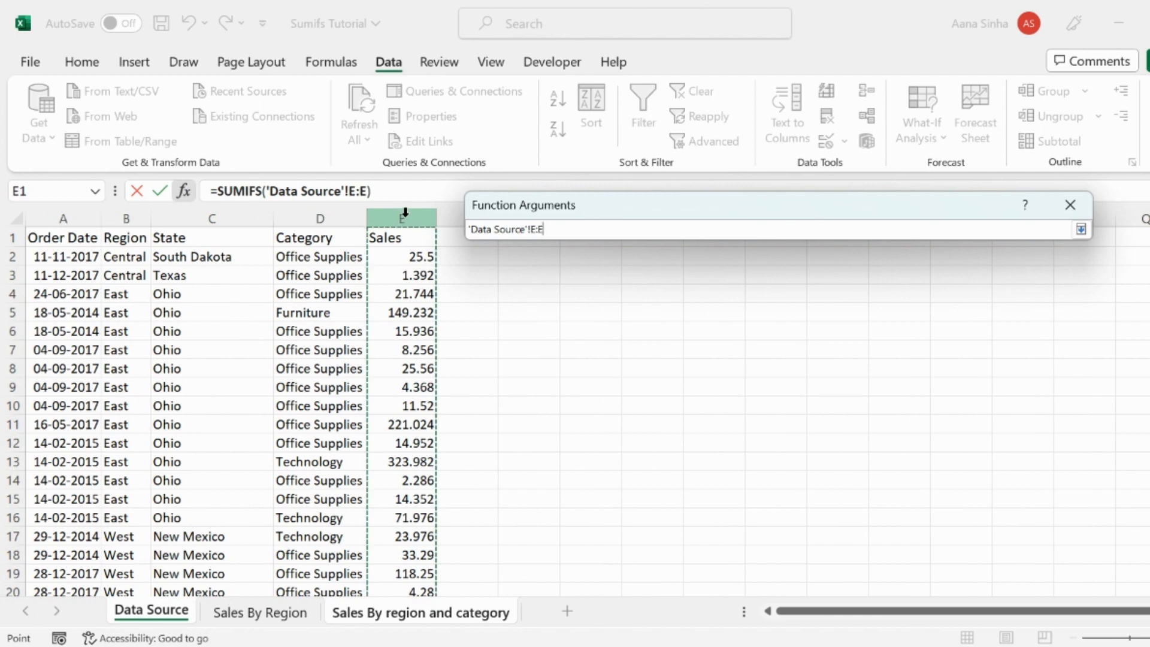
key("F4")
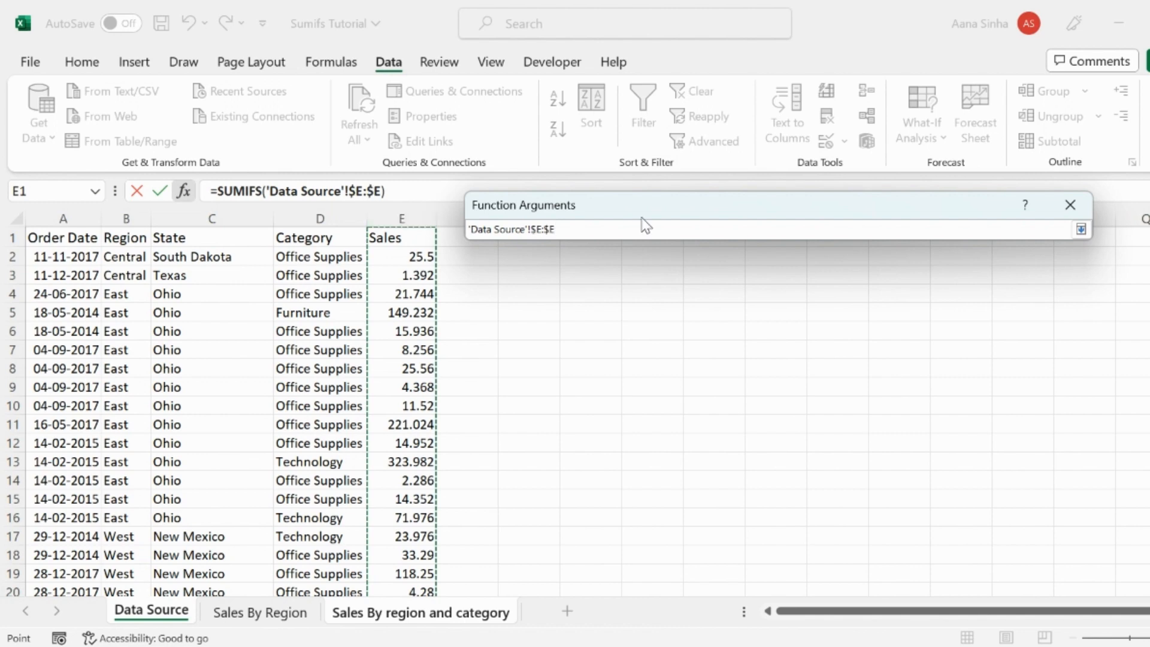
left_click(1080, 231)
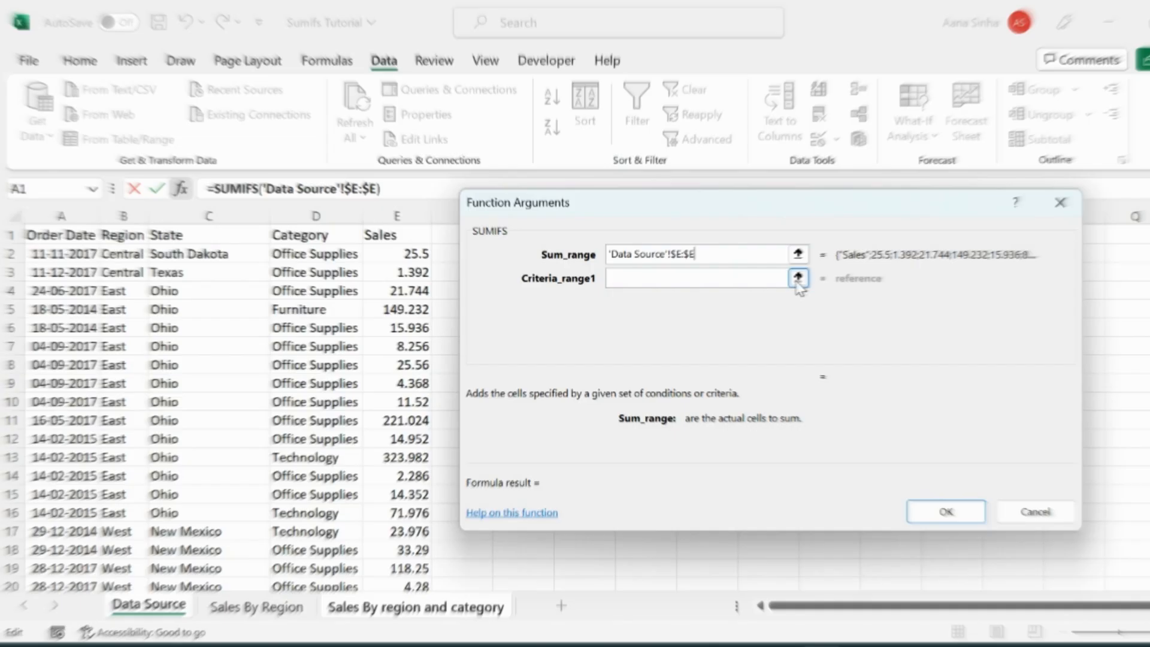
left_click(366, 607)
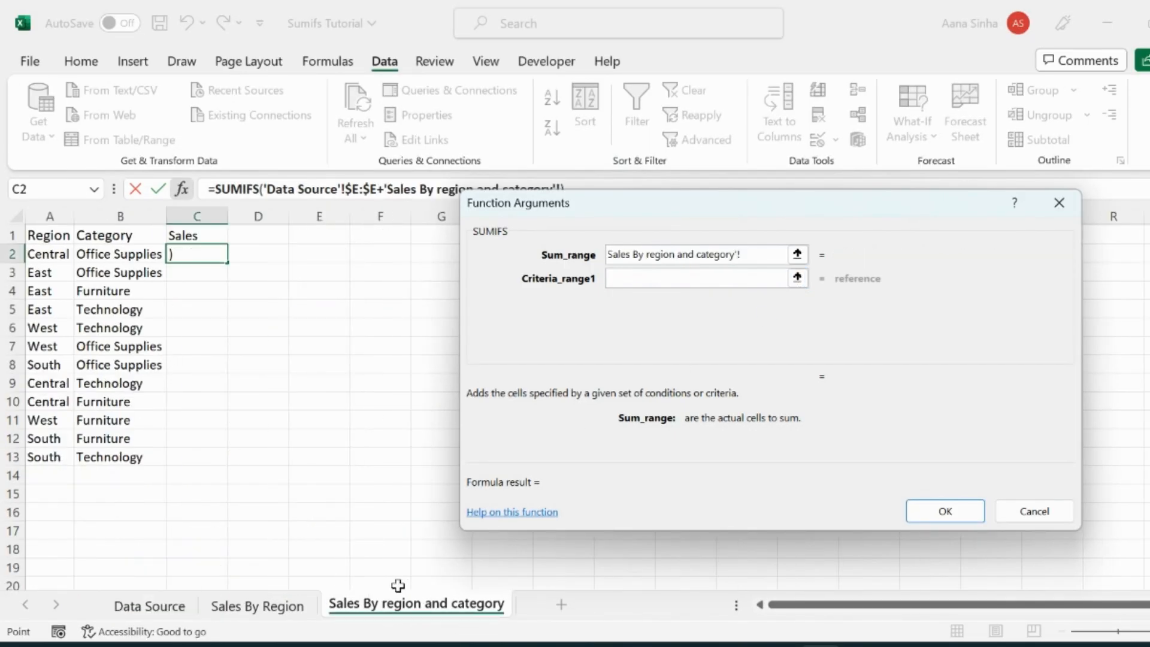
- Set the SUMIFS Criteria_range1 argument to the Data Source Region column as the absolute reference $B:$B
left_click(797, 278)
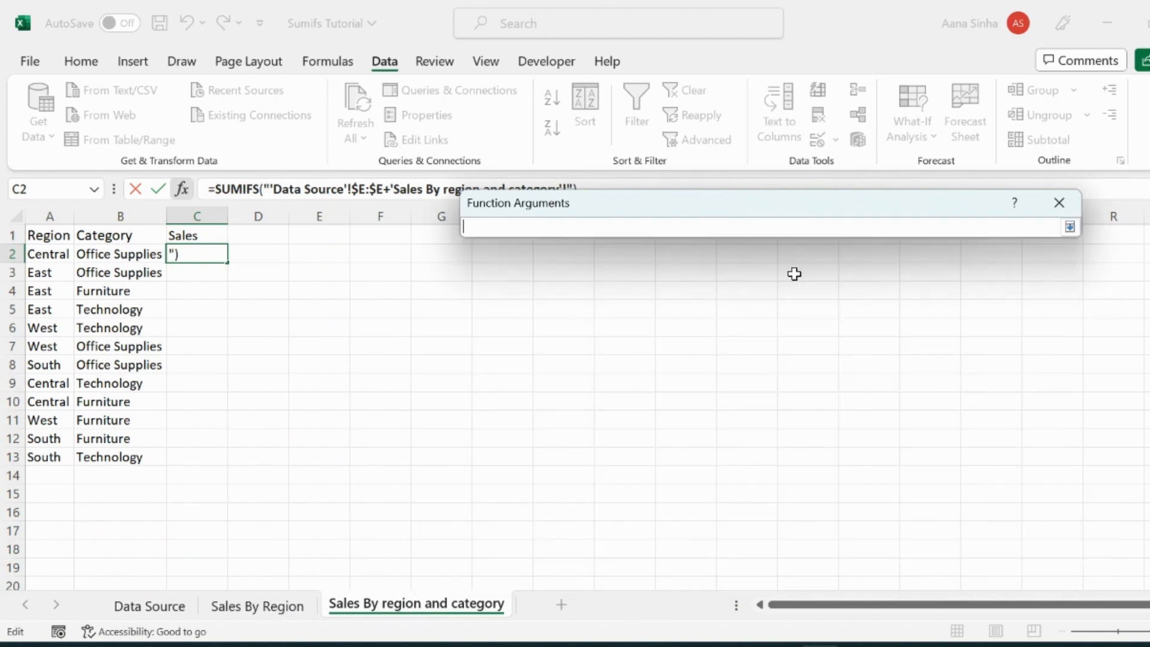
left_click(157, 606)
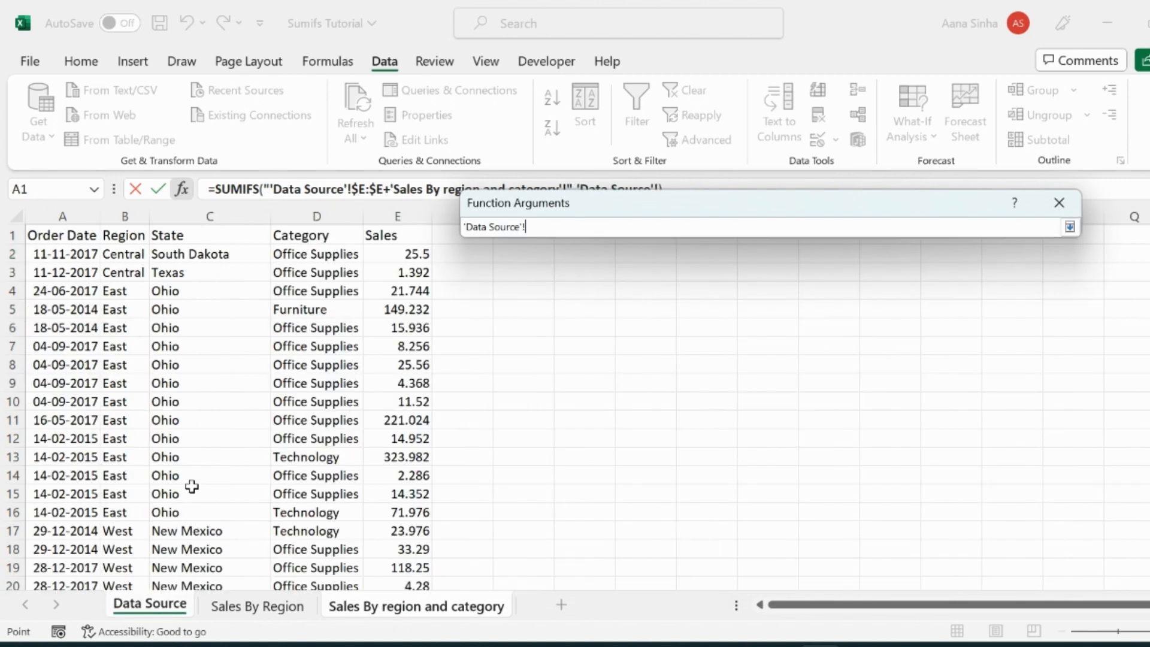
left_click(128, 213)
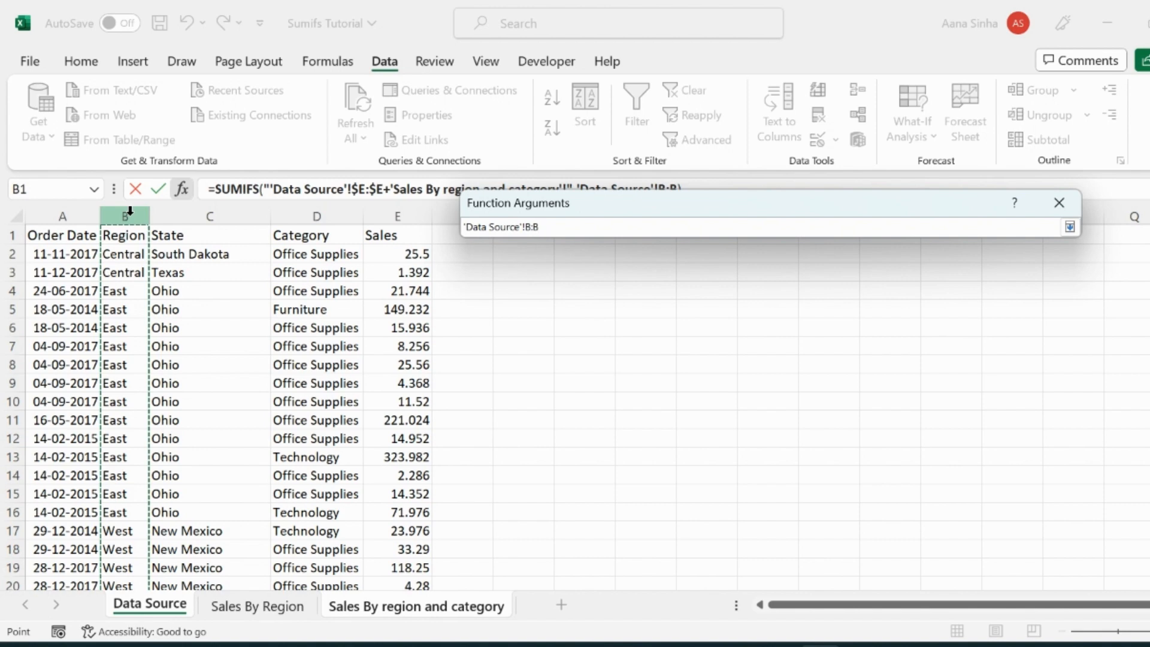
key("F4")
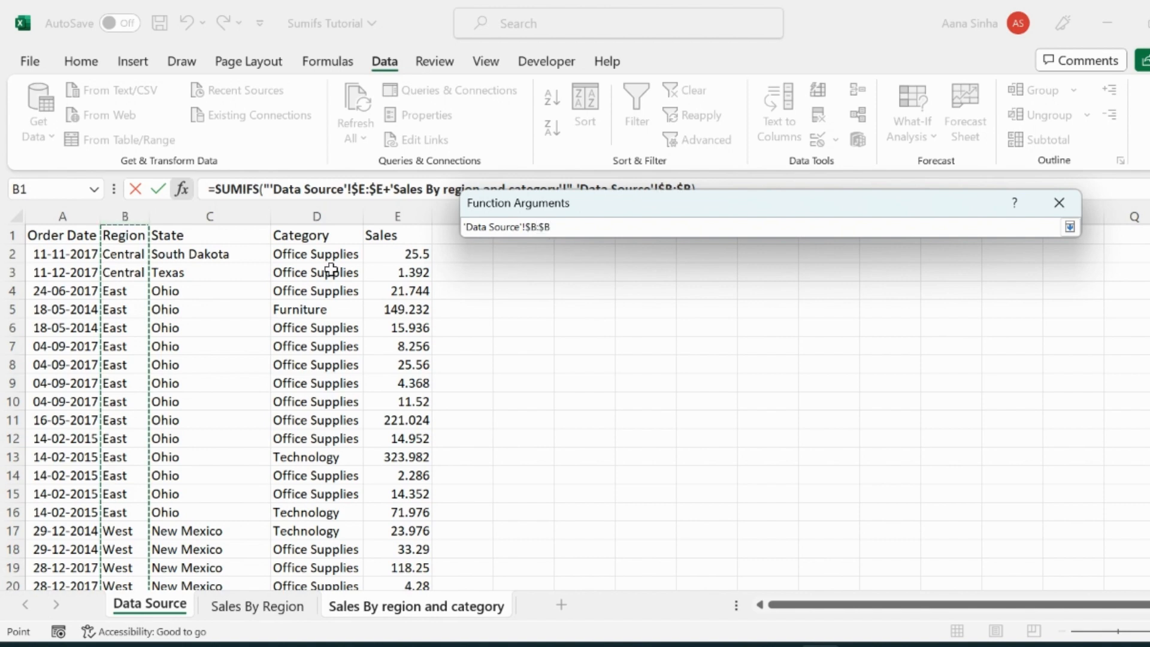
left_click(1070, 227)
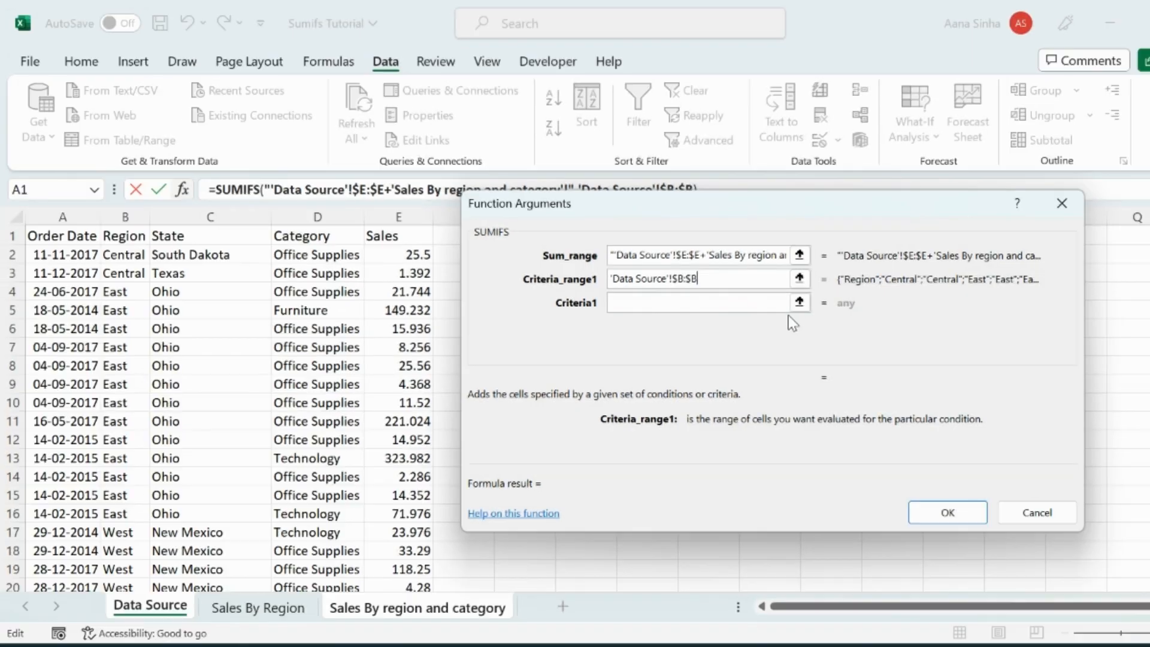
- Set the Criteria1 argument to the Central region cell on the Sales By region and category sheet as $A2
left_click(800, 303)
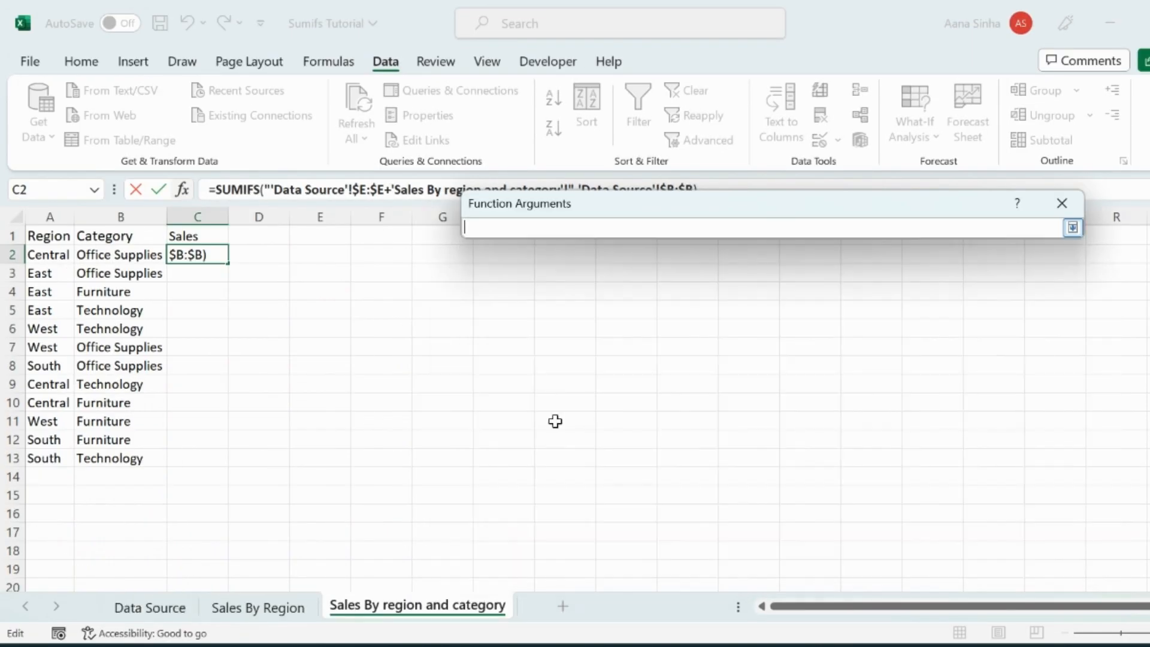
left_click(53, 257)
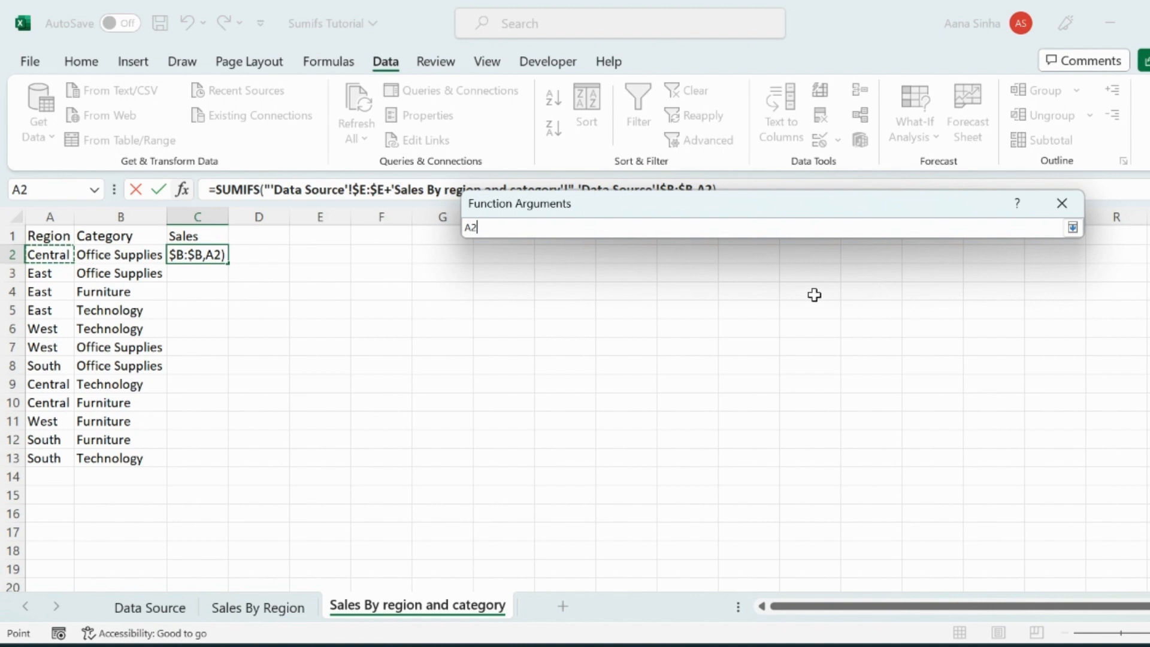
key("F4")
key("F4")
key("F4")
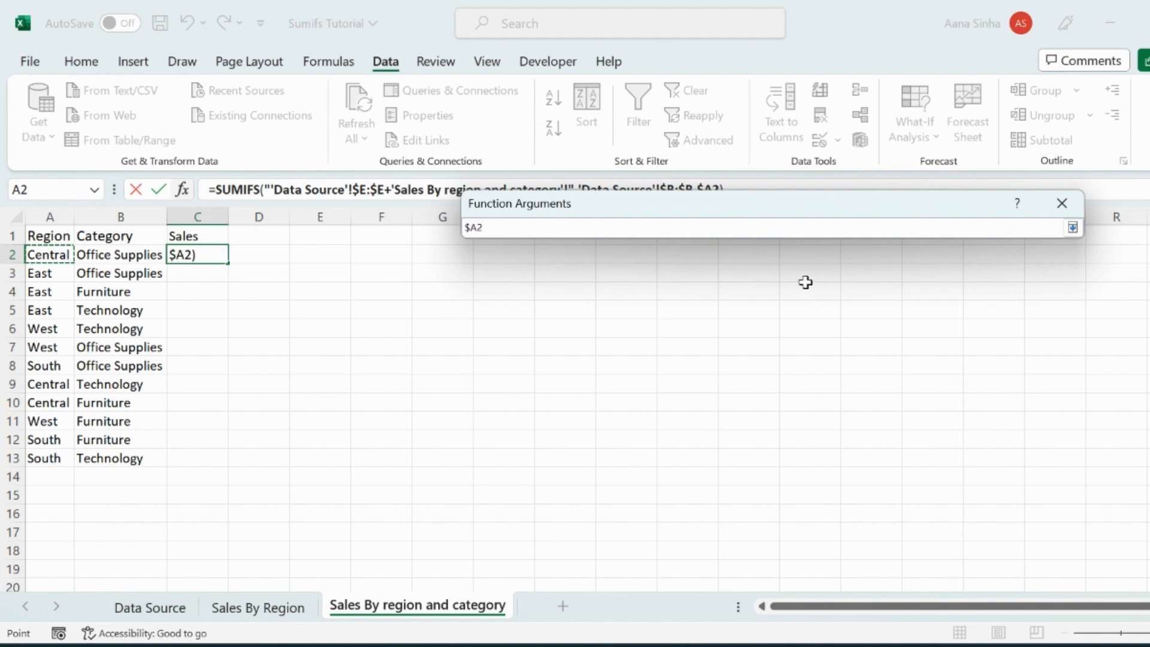
left_click(1072, 227)
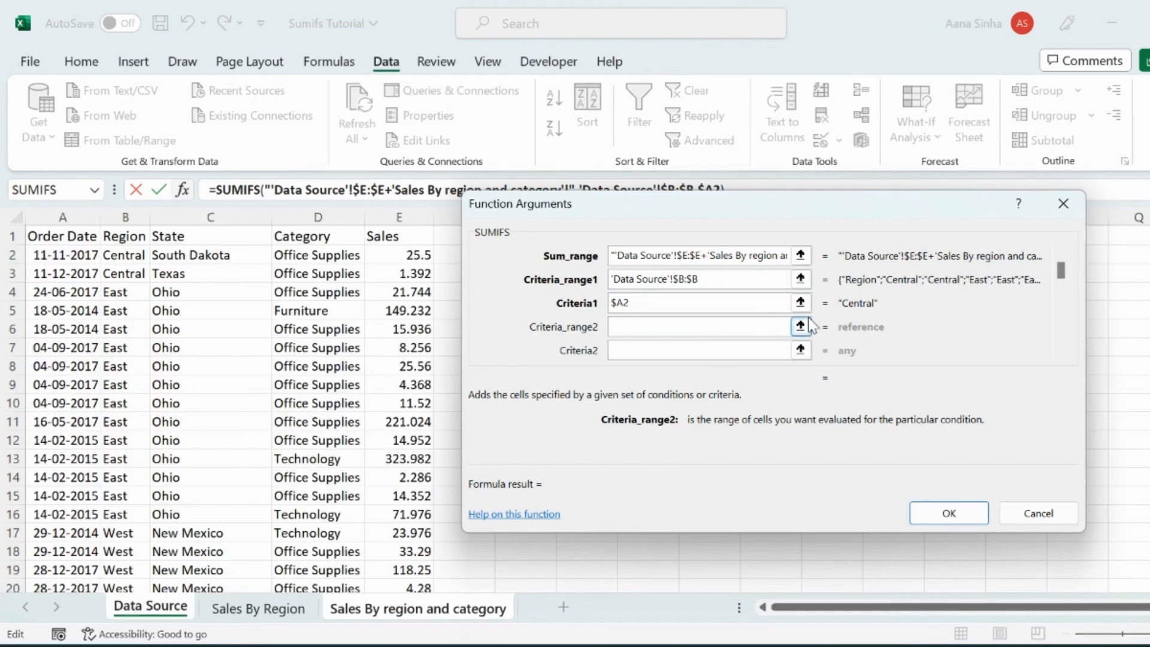
- Set the Criteria_range2 argument to the Data Source Category column as the absolute reference $D:$D
left_click(800, 327)
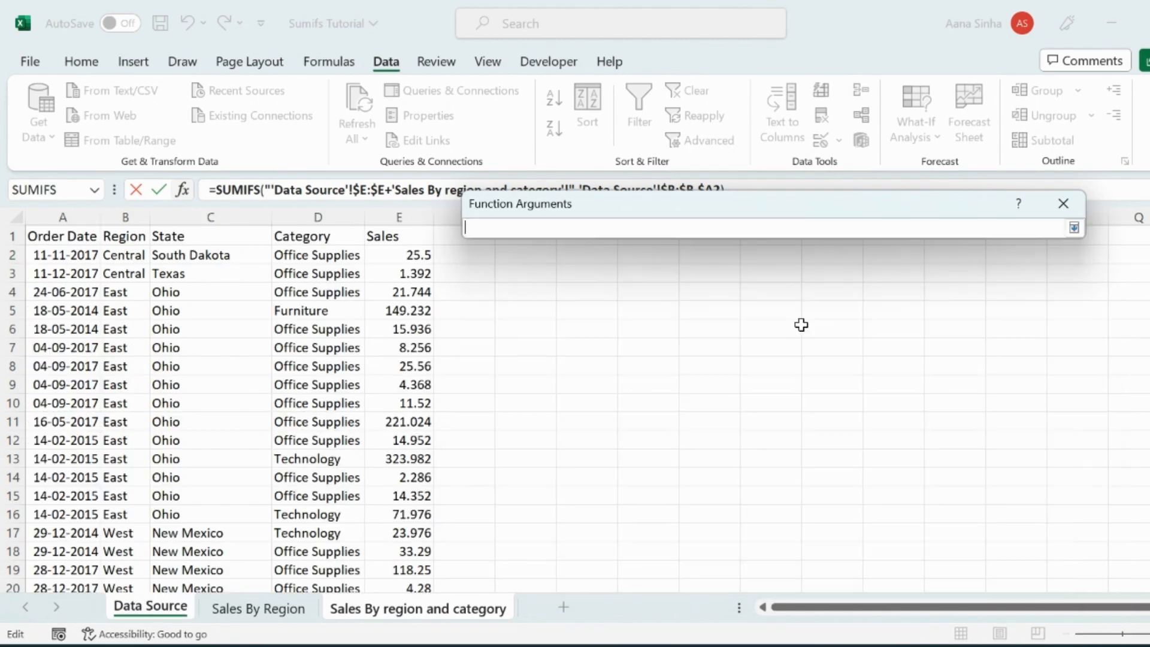
left_click(311, 216)
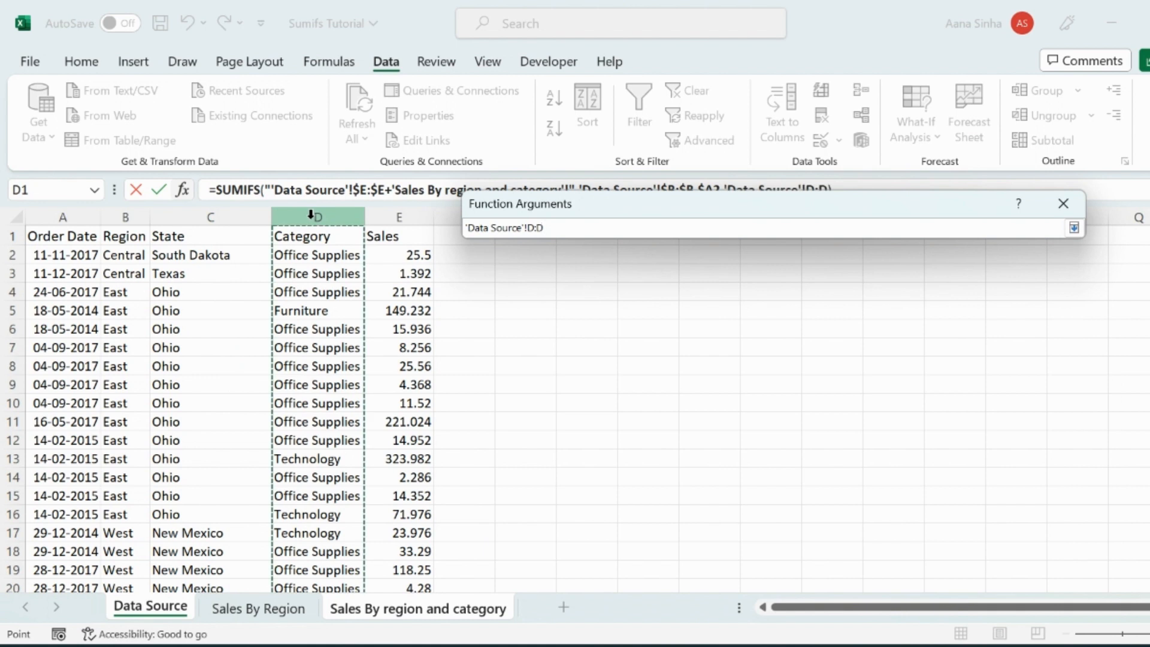
key("F4")
left_click(1072, 228)
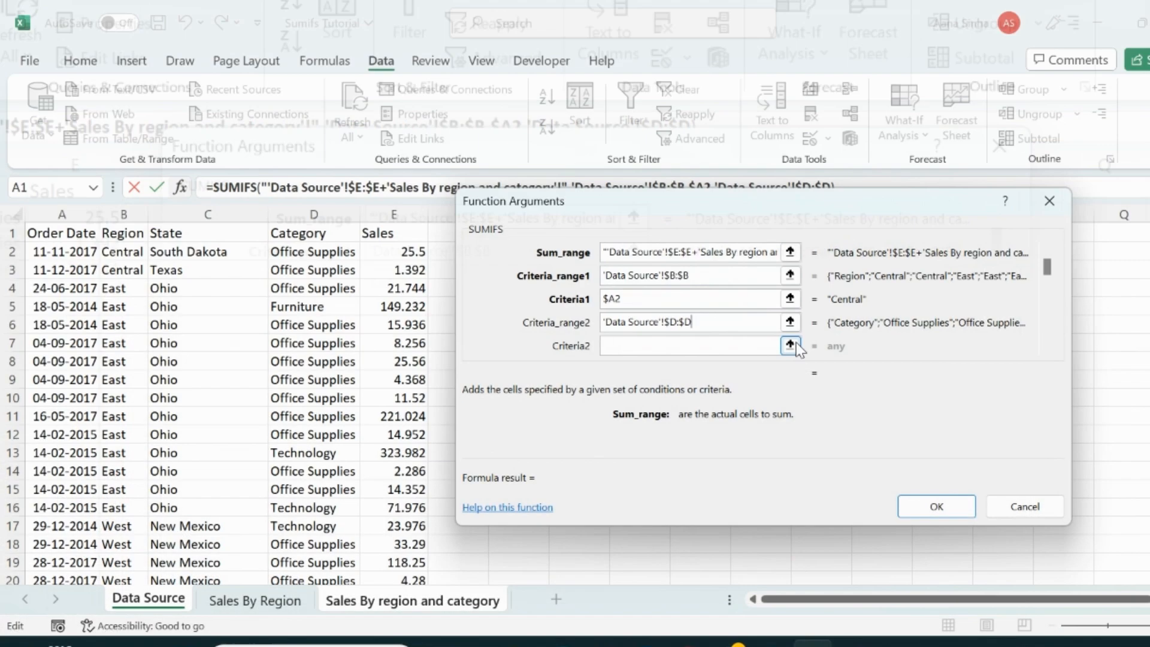
- Set the Criteria2 argument to the Office Supplies cell as $B2 and enter the completed SUMIFS formula in C2
left_click(634, 350)
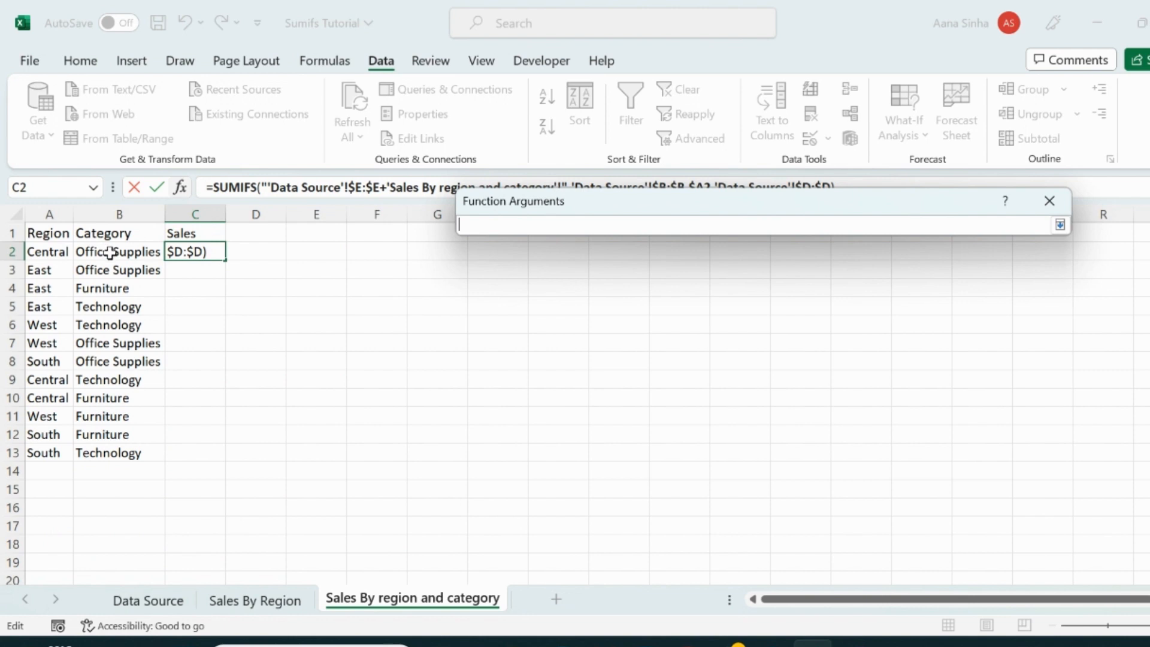
left_click(110, 253)
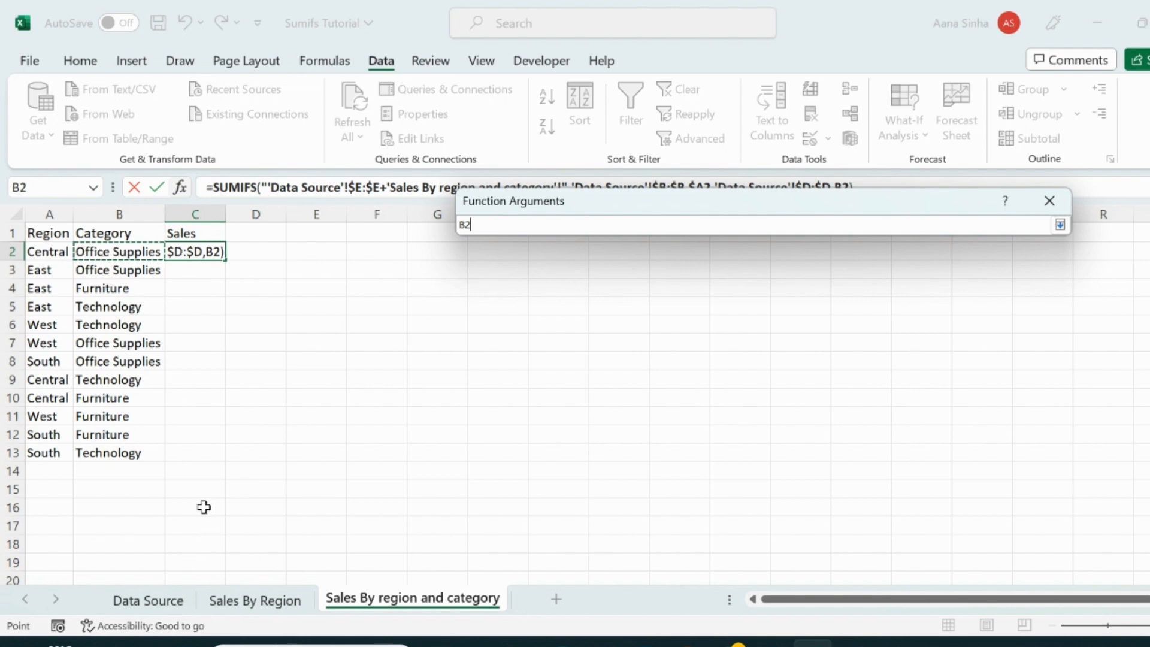
key("F4")
key("F4")
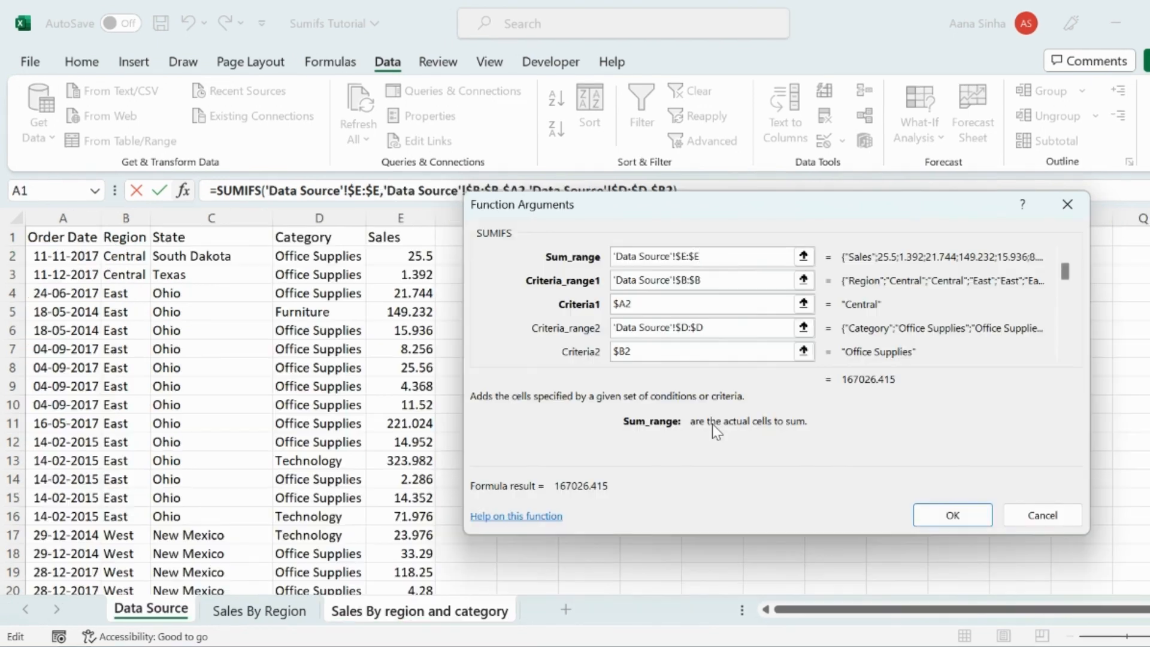
left_click(936, 514)
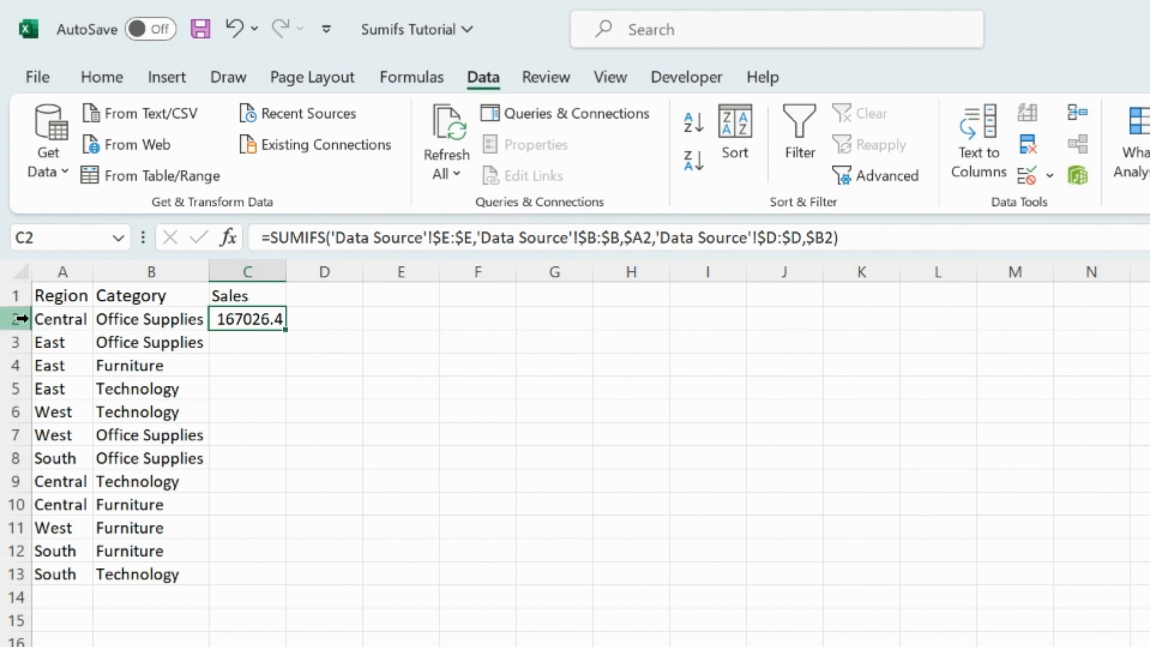
- Fill the SUMIFS formula from C2 down to C13 for all region and category combinations
left_click(62, 318)
left_click(124, 316)
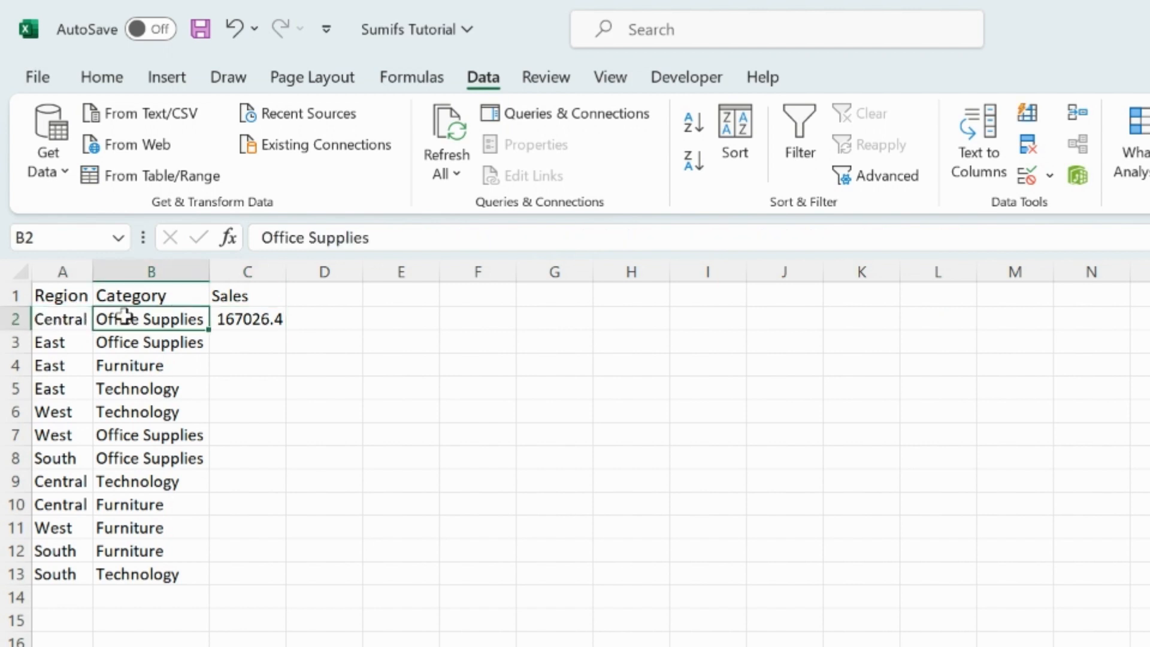
left_click(240, 323)
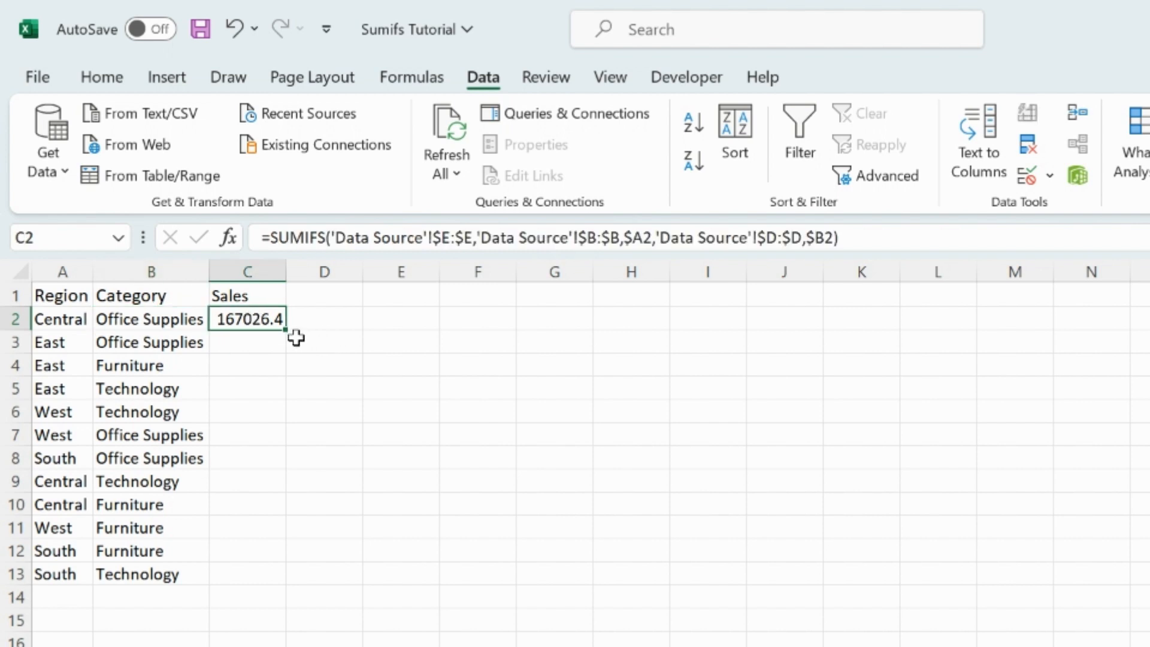
left_click_drag(288, 331, 292, 583)
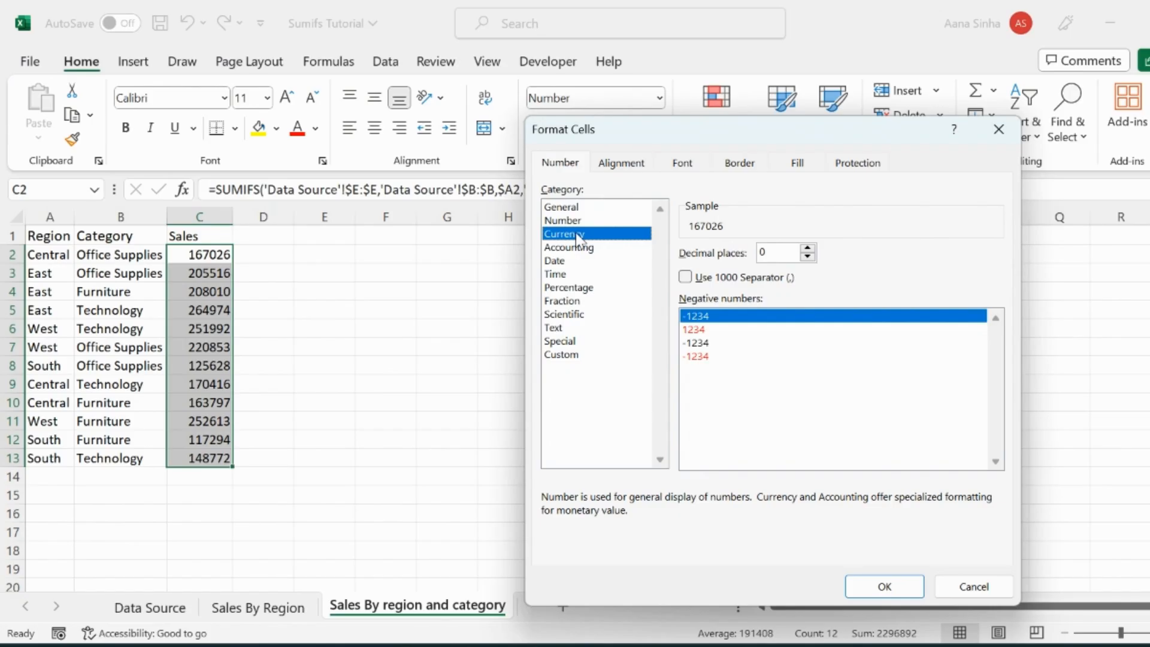
- Format the sales totals in C2:C13 as Currency with the $ English (Australia) symbol
left_click(577, 234)
left_click(994, 278)
scroll(891, 393, "down", 1)
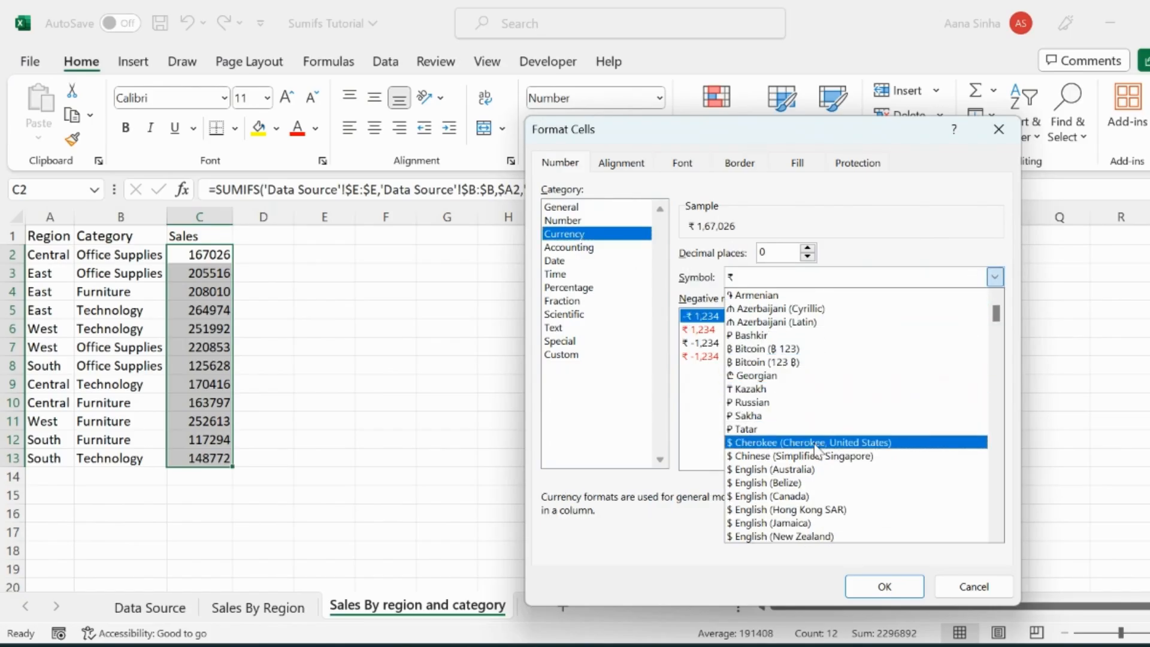
left_click(786, 470)
left_click(897, 587)
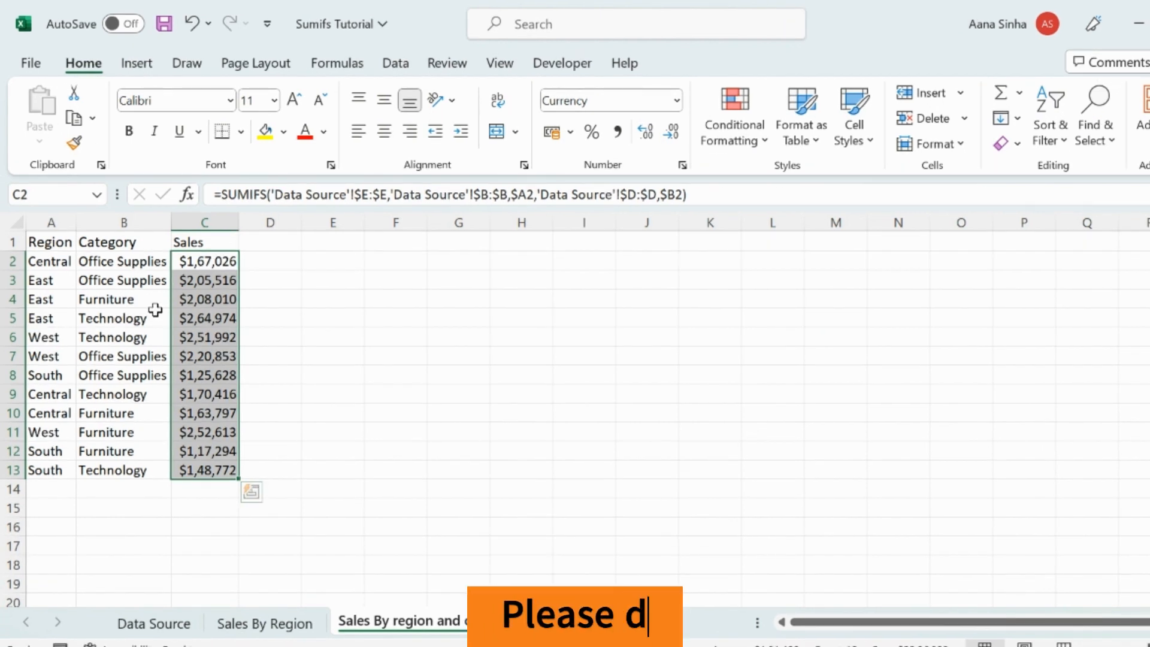
left_click(52, 216)
left_click(115, 218)
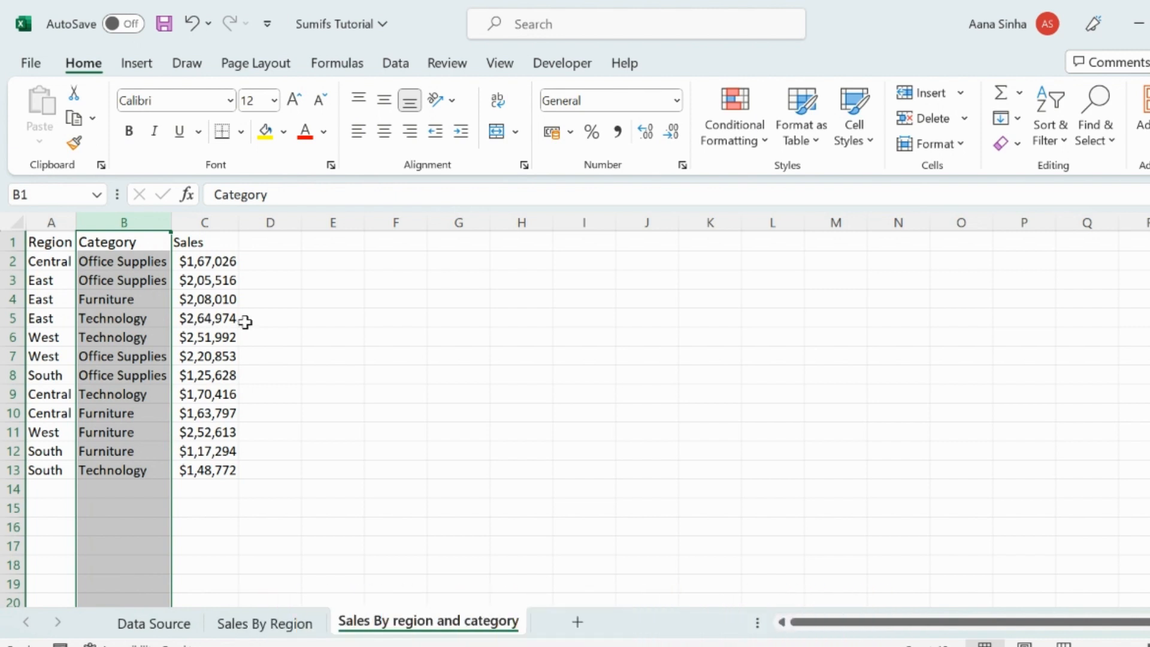
left_click(211, 222)
left_click(120, 224)
left_click(45, 224)
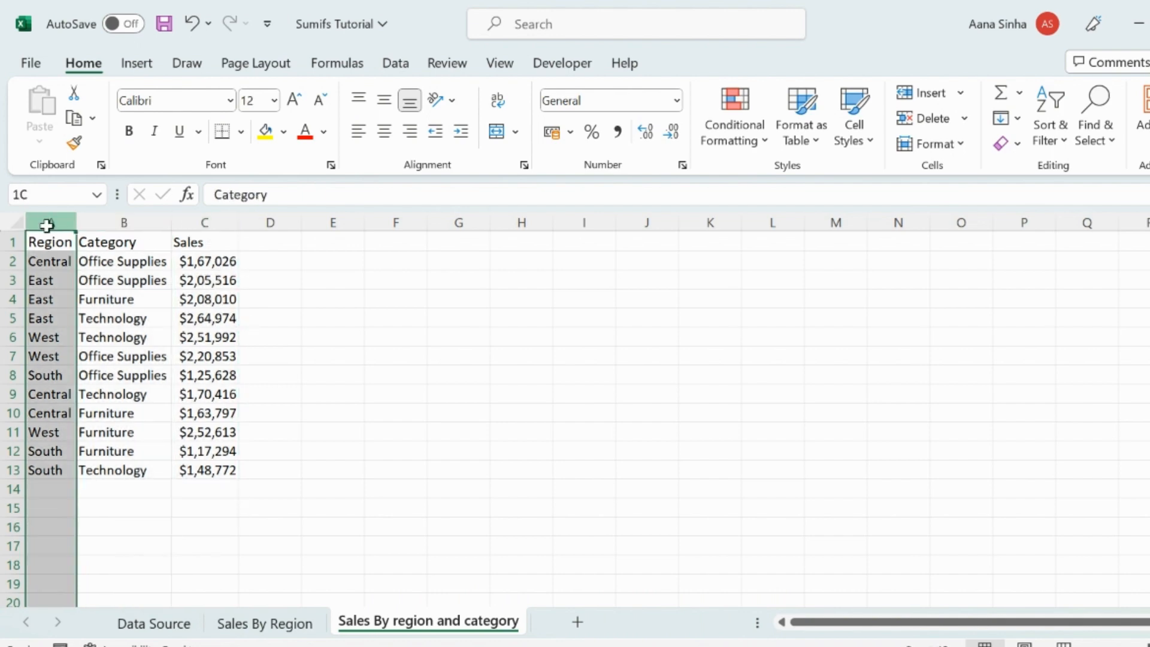